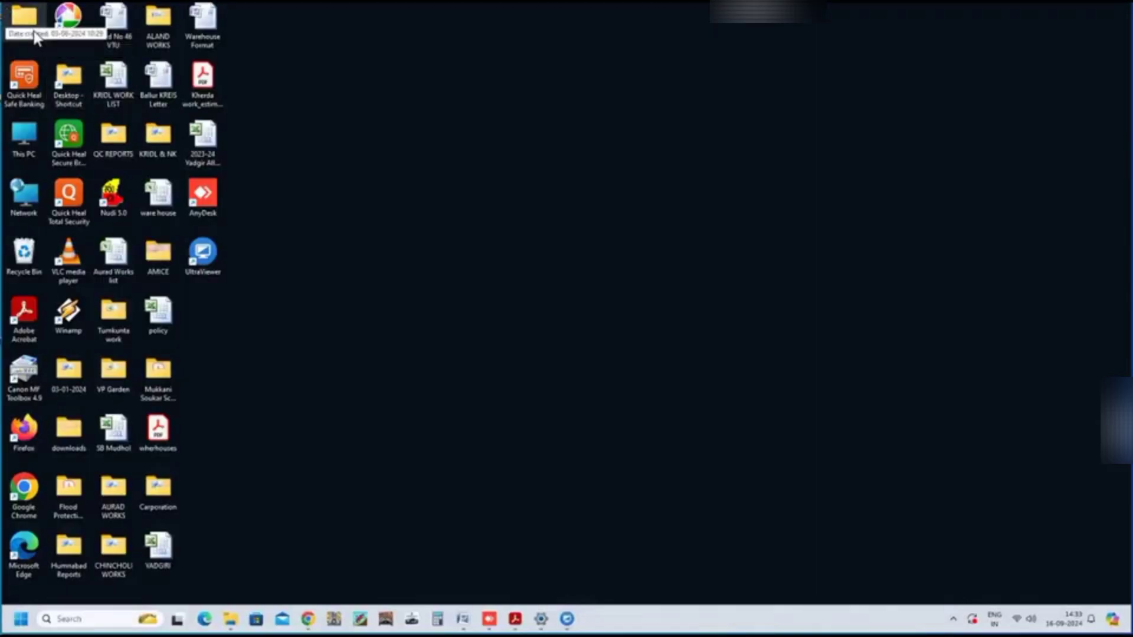
# Step: Open Road (1).pdf from the admin user's Downloads folder in Adobe Acrobat
pyautogui.doubleClick(33, 25)
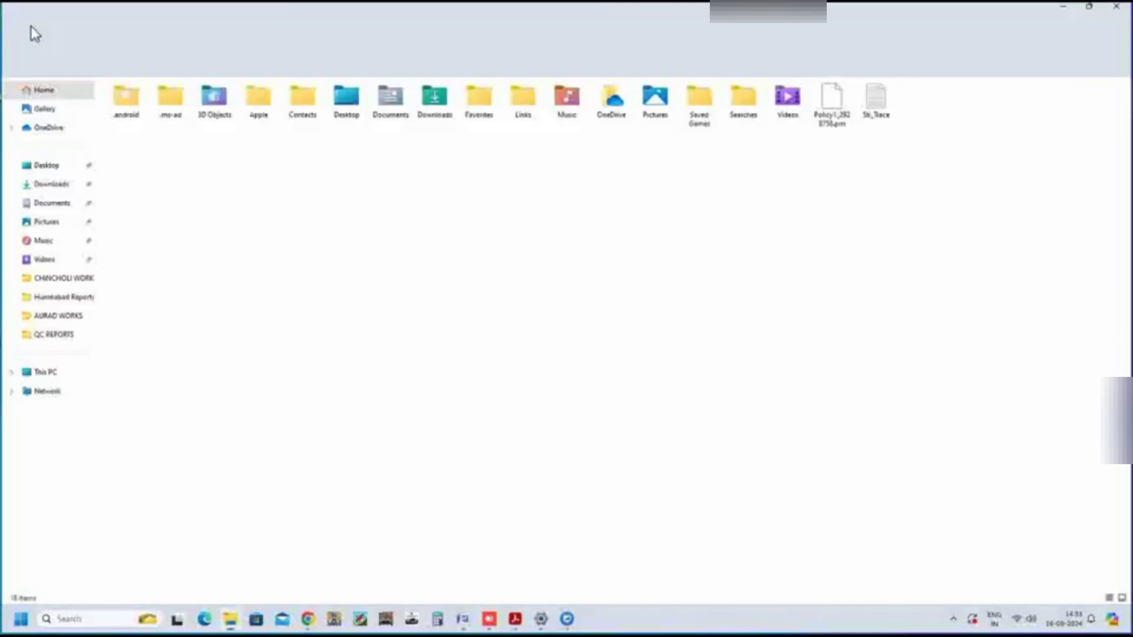
pyautogui.click(435, 104)
pyautogui.doubleClick(435, 105)
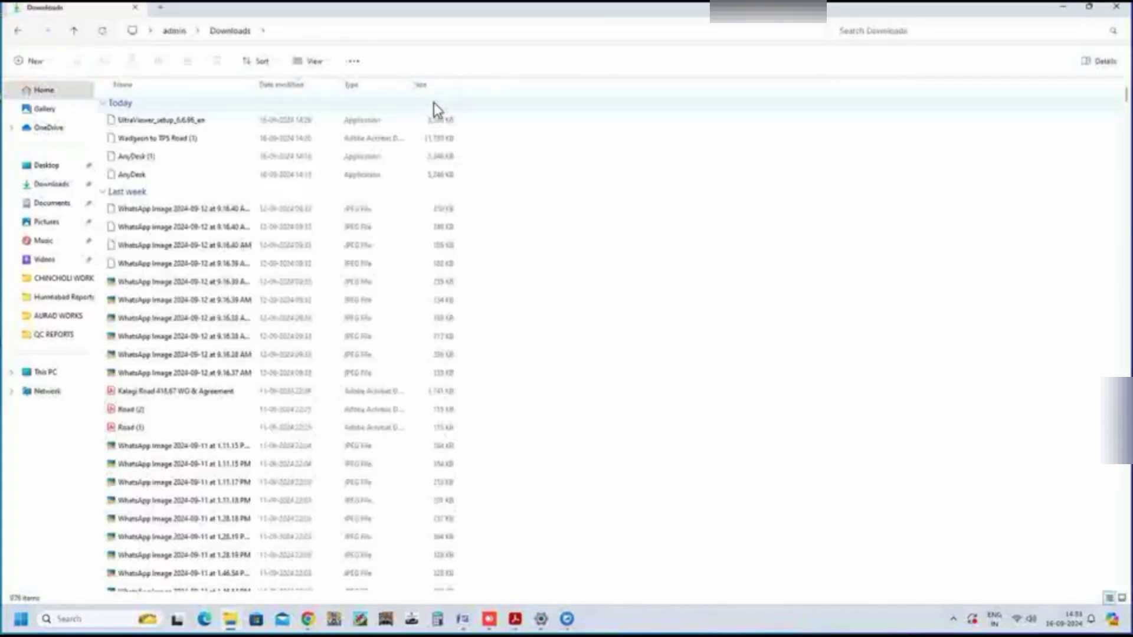
pyautogui.doubleClick(150, 427)
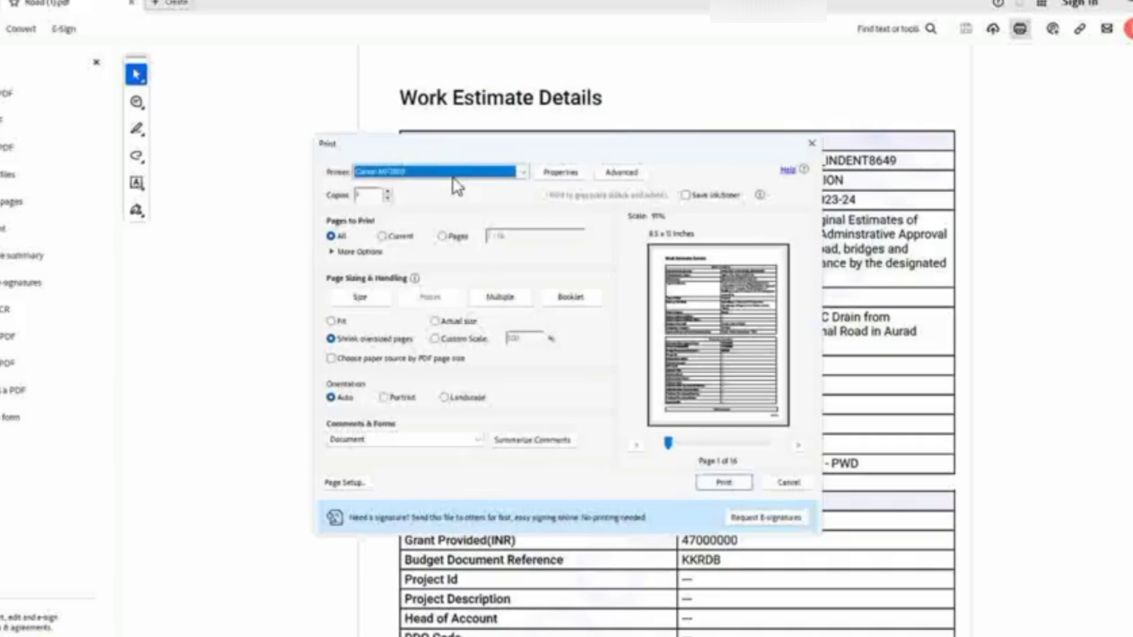
# Step: Print only the current page to the Canon MF3010 printer
pyautogui.click(455, 181)
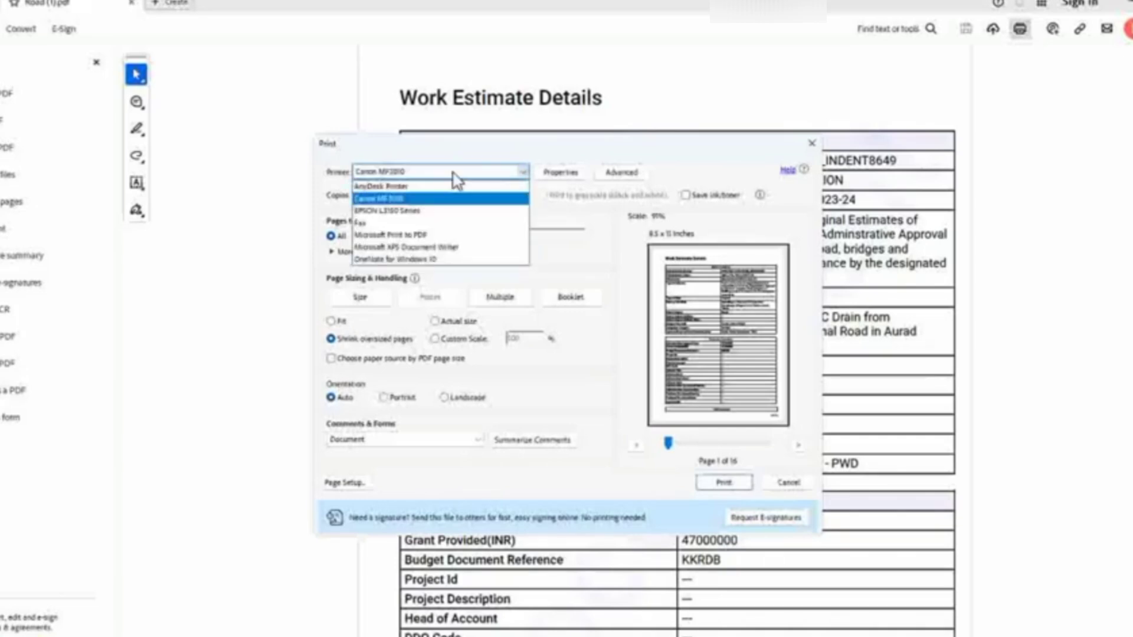
pyautogui.click(454, 177)
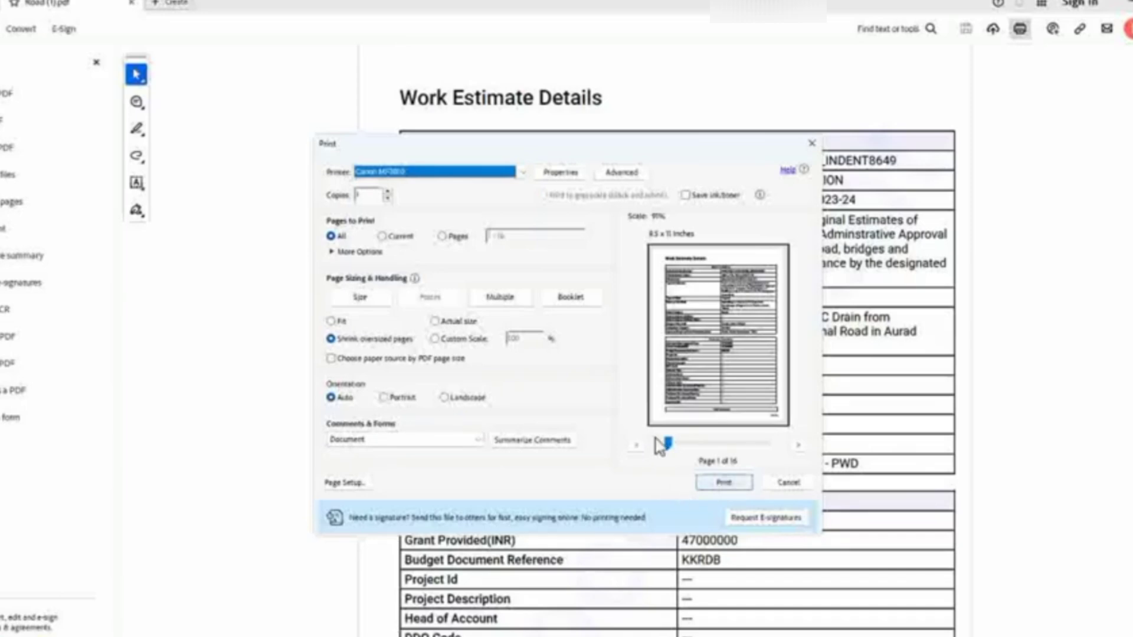
pyautogui.click(393, 236)
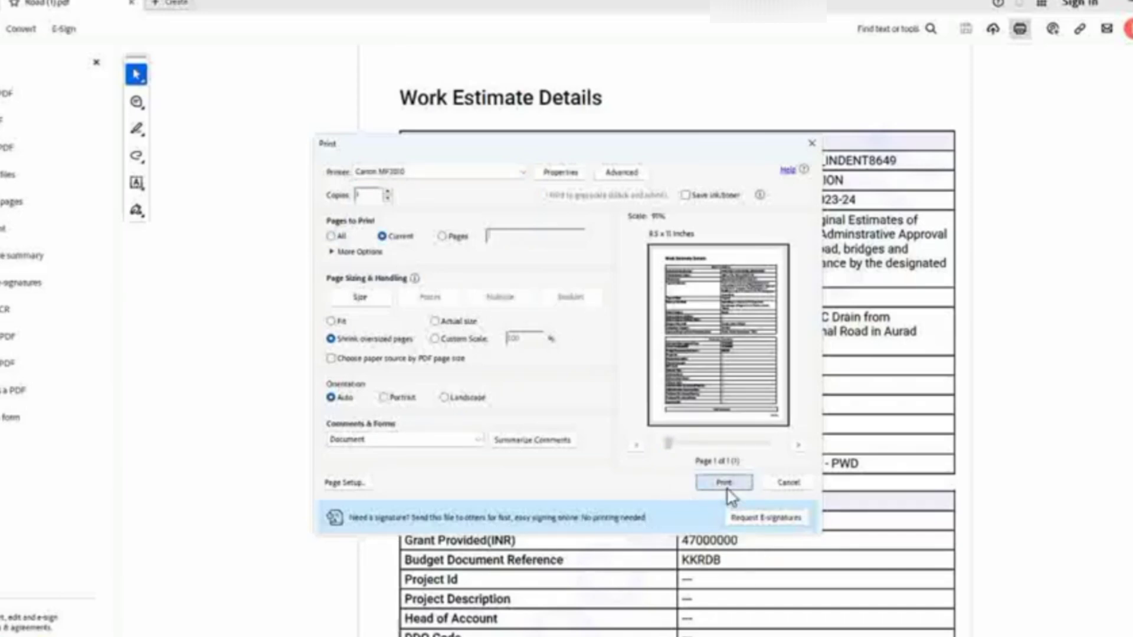
pyautogui.click(725, 483)
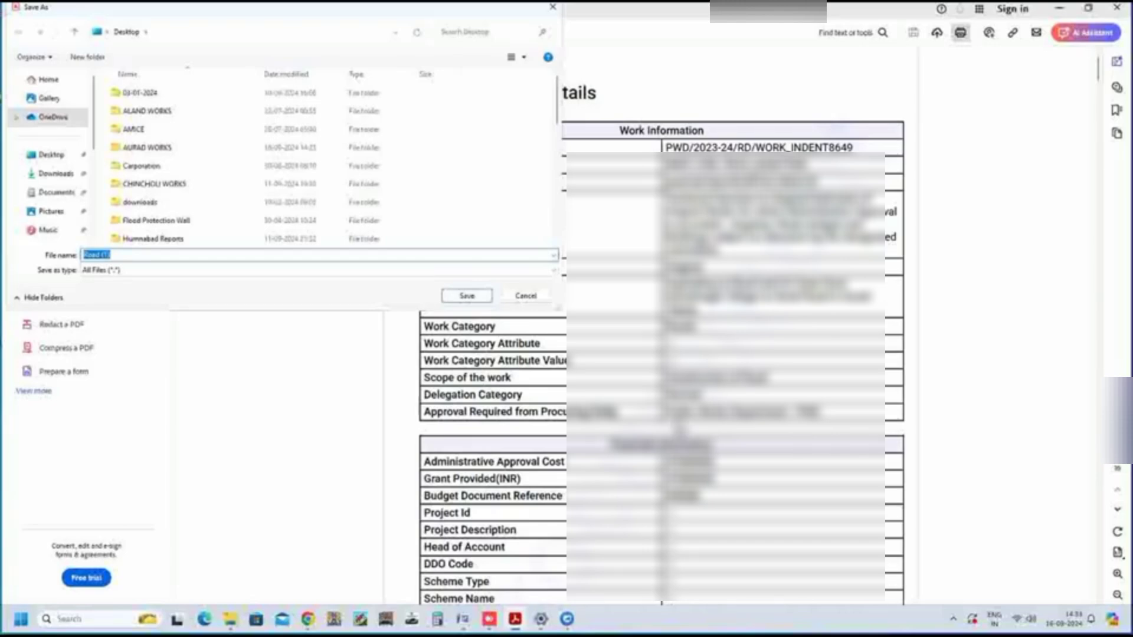
# Step: Cancel the print-to-file Save As prompt, minimize Acrobat and close the Downloads window
pyautogui.click(129, 271)
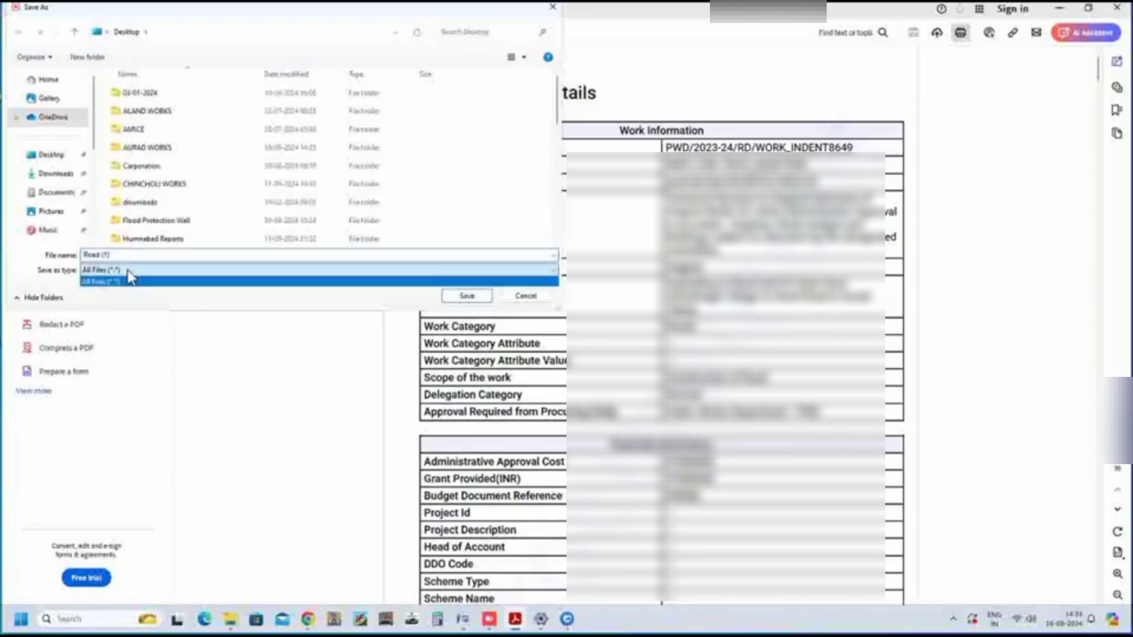
pyautogui.click(525, 296)
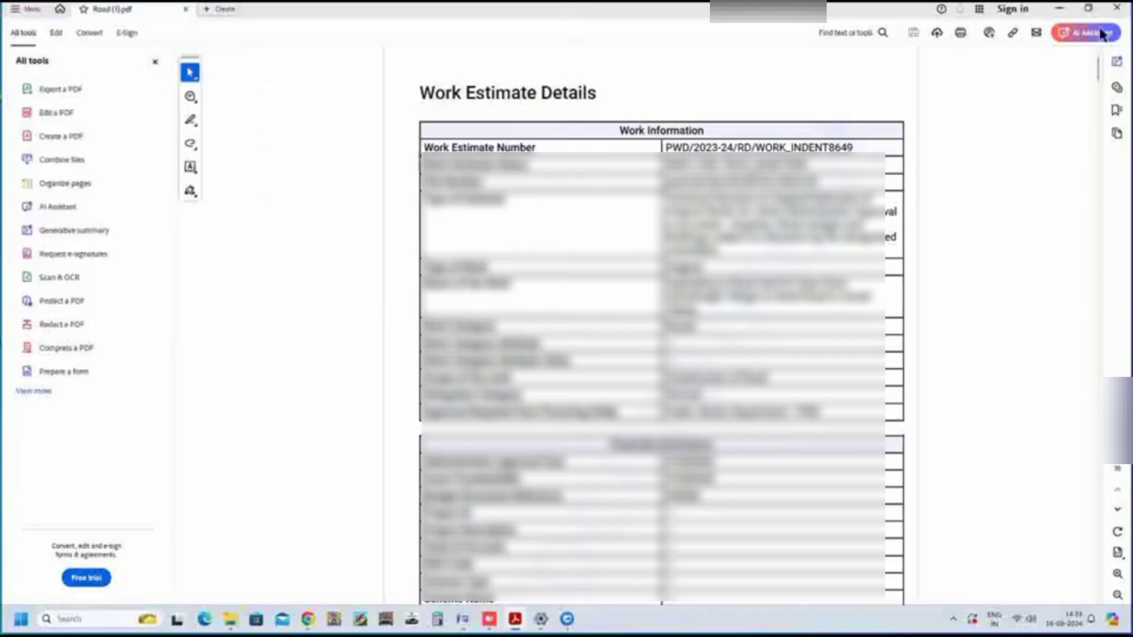
pyautogui.click(1058, 9)
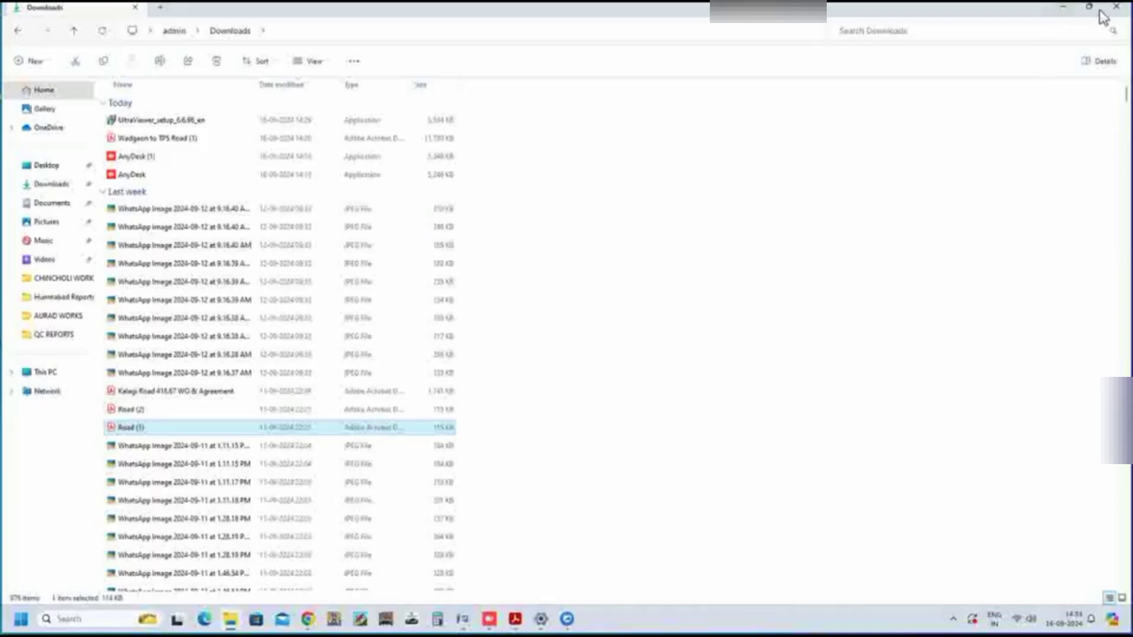
pyautogui.click(1122, 11)
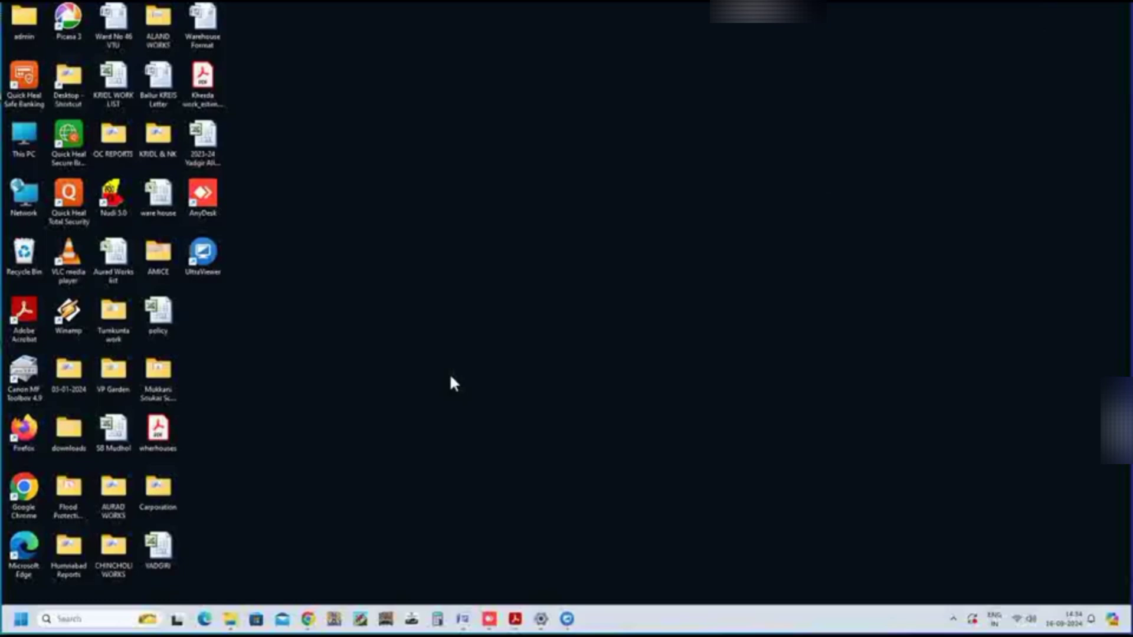
# Step: Launch Control Panel with the Run box and return to Bluetooth & devices
pyautogui.press('super+r')
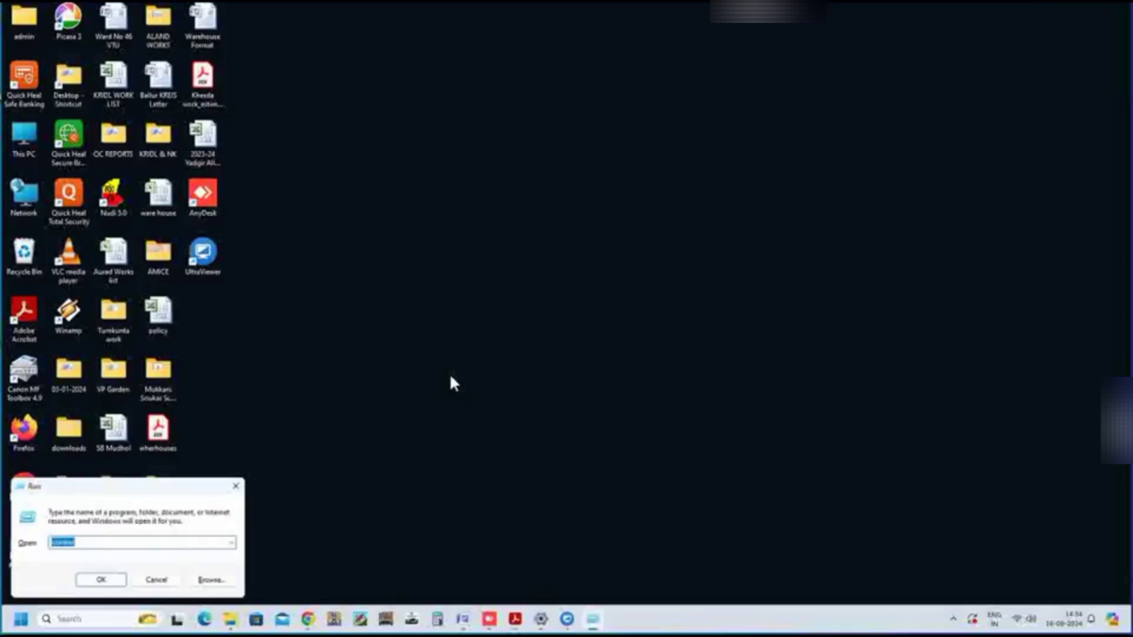
pyautogui.press('Return')
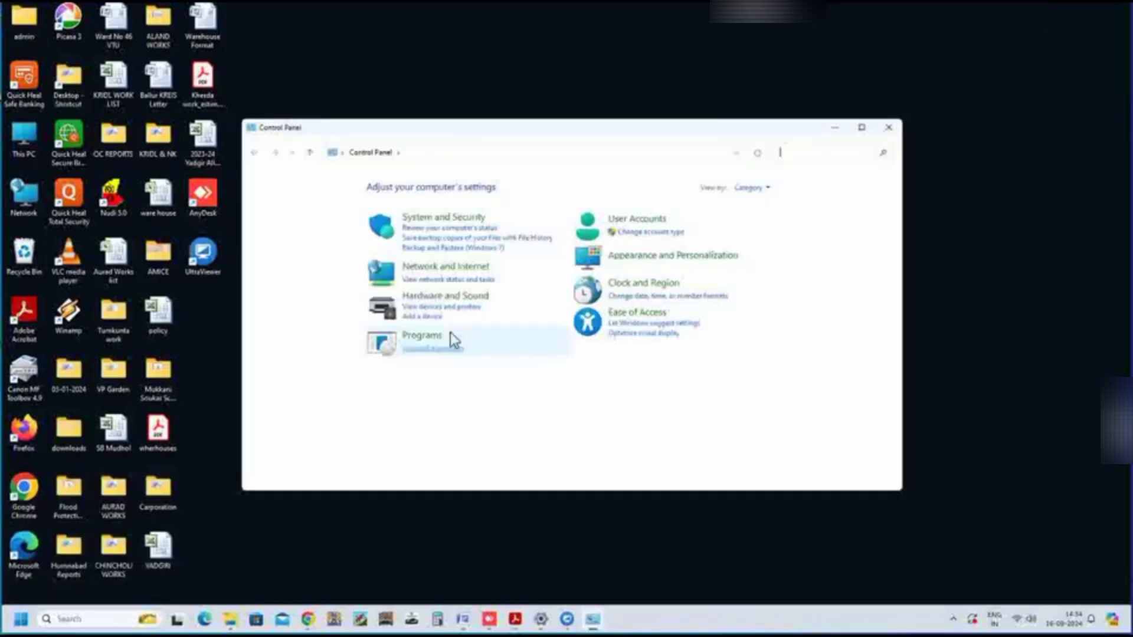
pyautogui.click(443, 308)
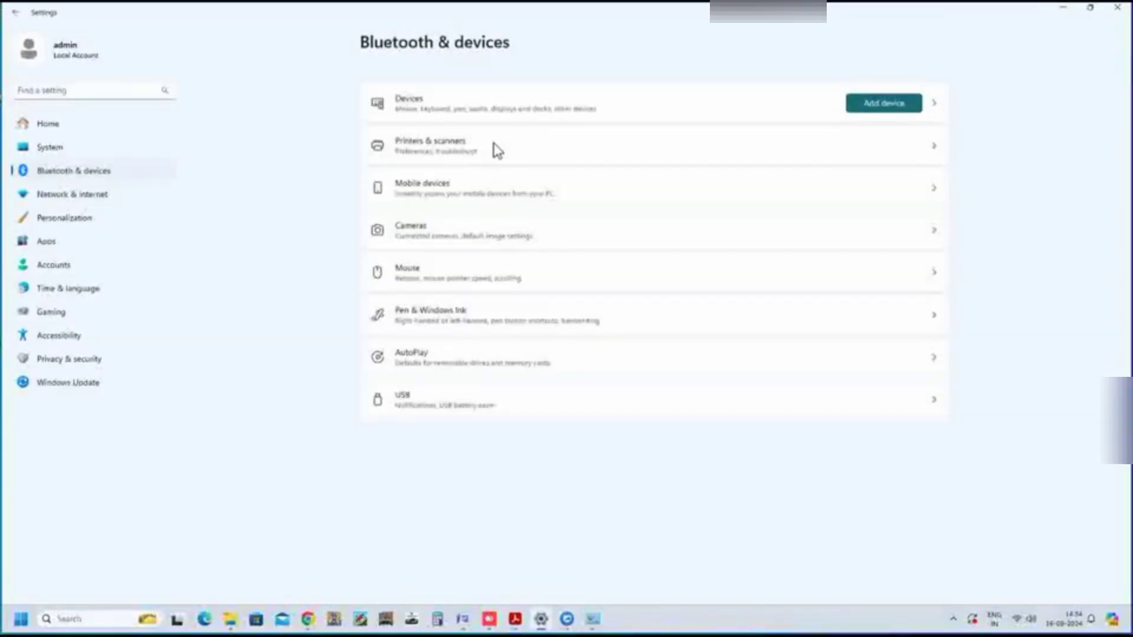
# Step: Print a Canon MF3010 test page from its printer properties, then launch Control Panel
pyautogui.click(500, 146)
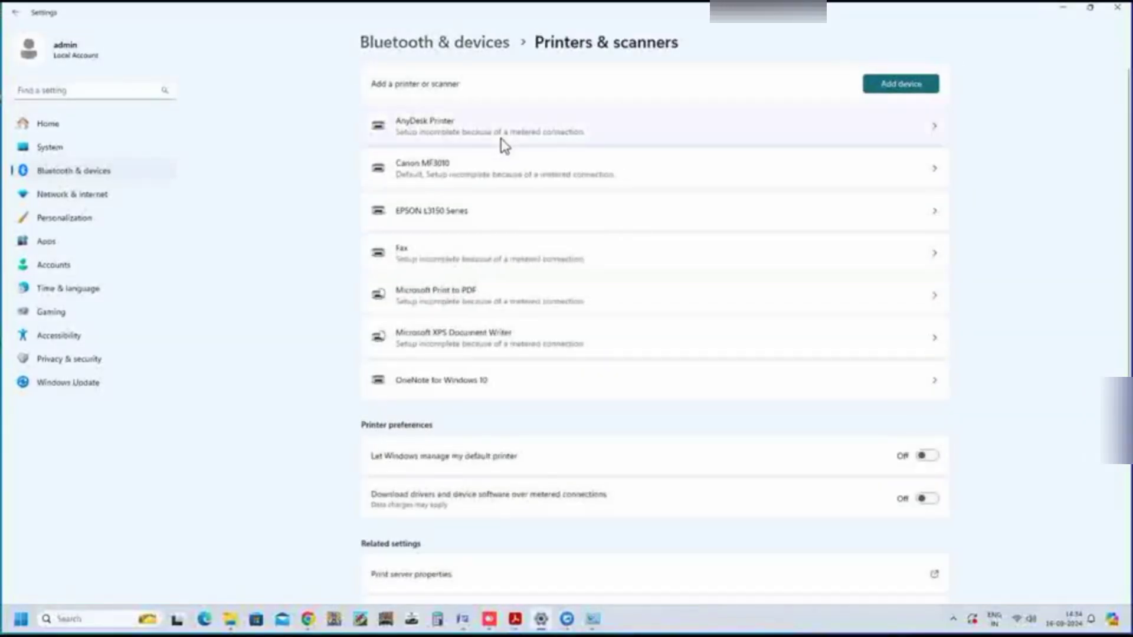
pyautogui.click(495, 173)
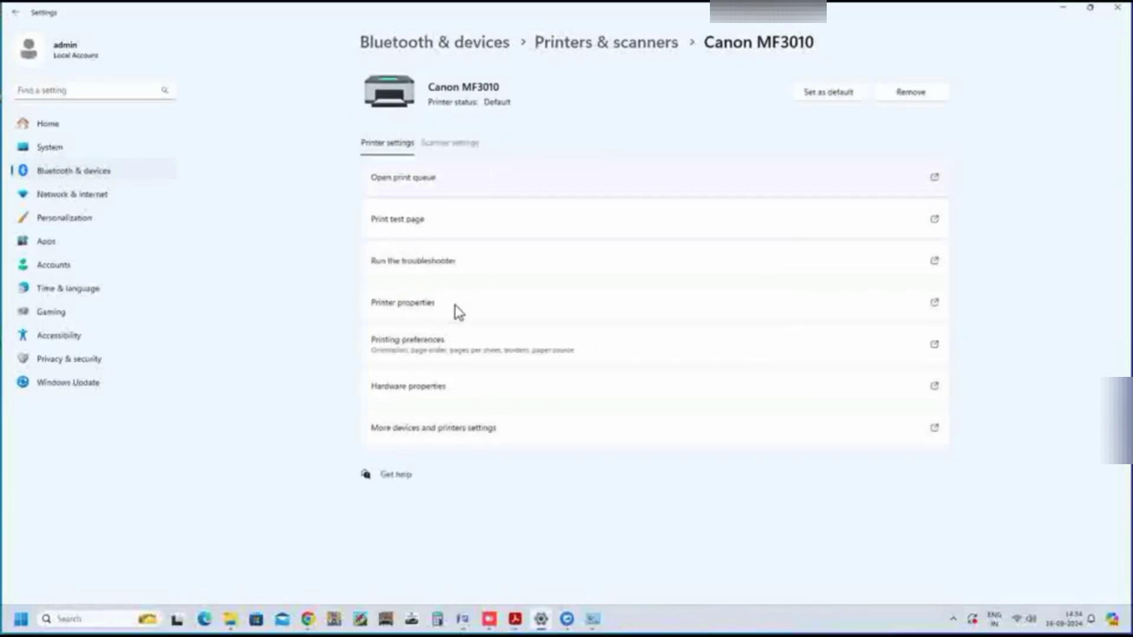
pyautogui.click(455, 306)
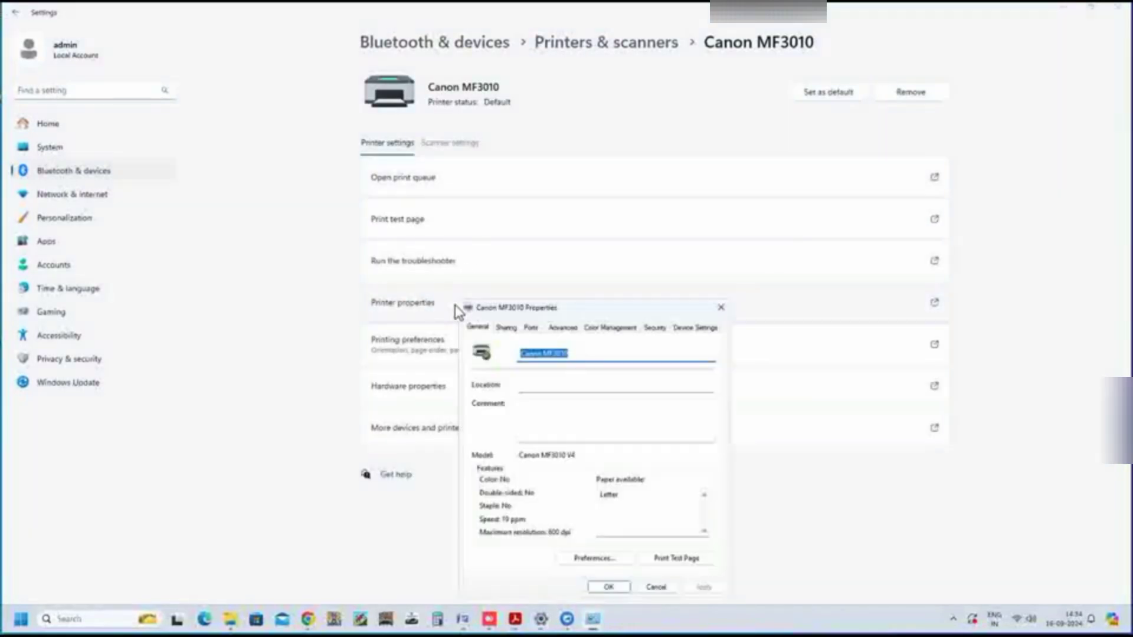
pyautogui.click(663, 565)
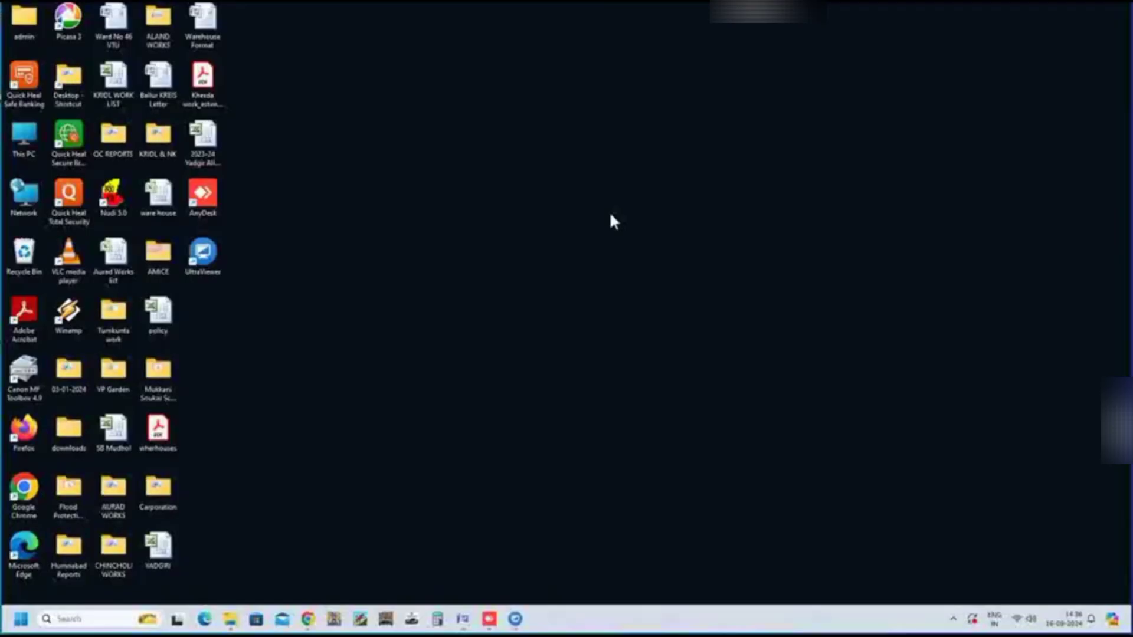
pyautogui.press('super+r')
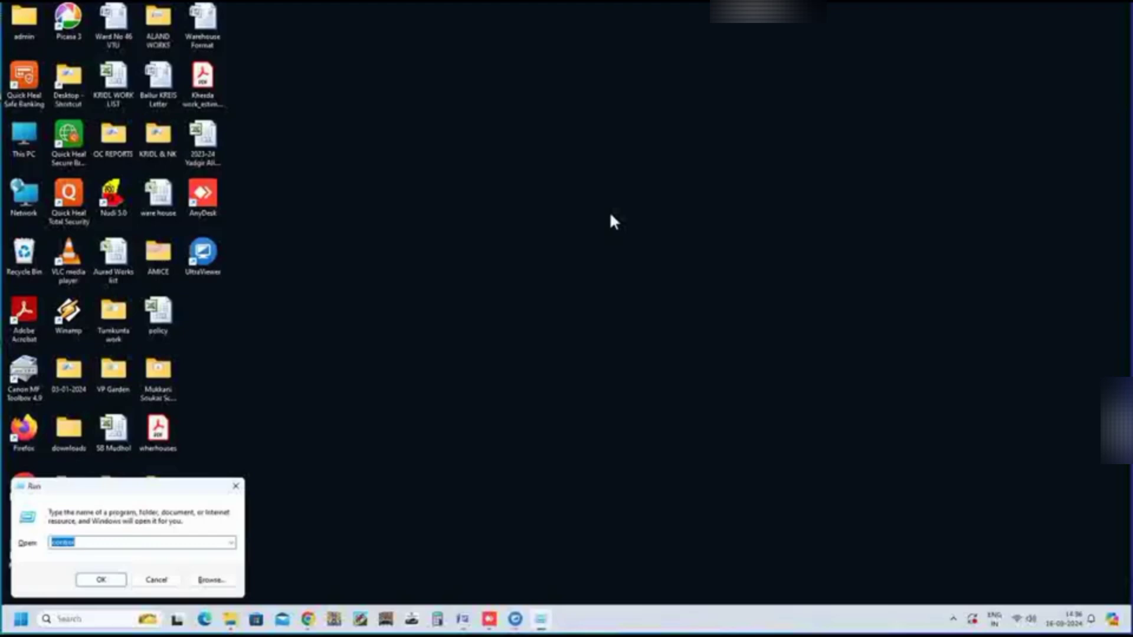
pyautogui.press('Return')
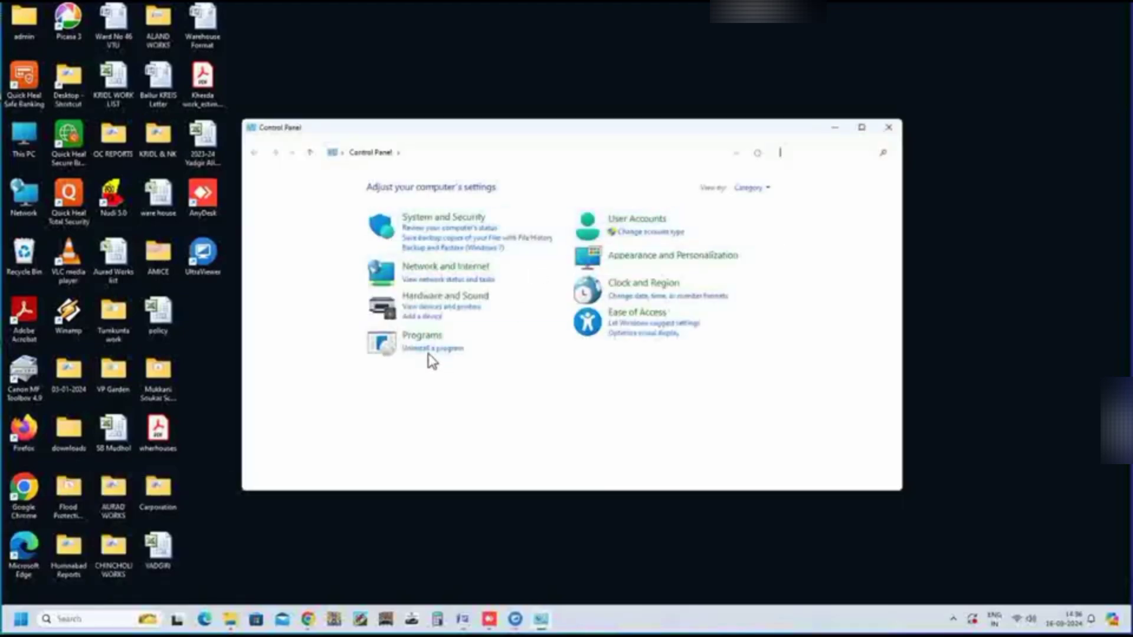
# Step: Choose Adobe Acrobat (64-bit) in the installed programs list and confirm its uninstall
pyautogui.click(429, 351)
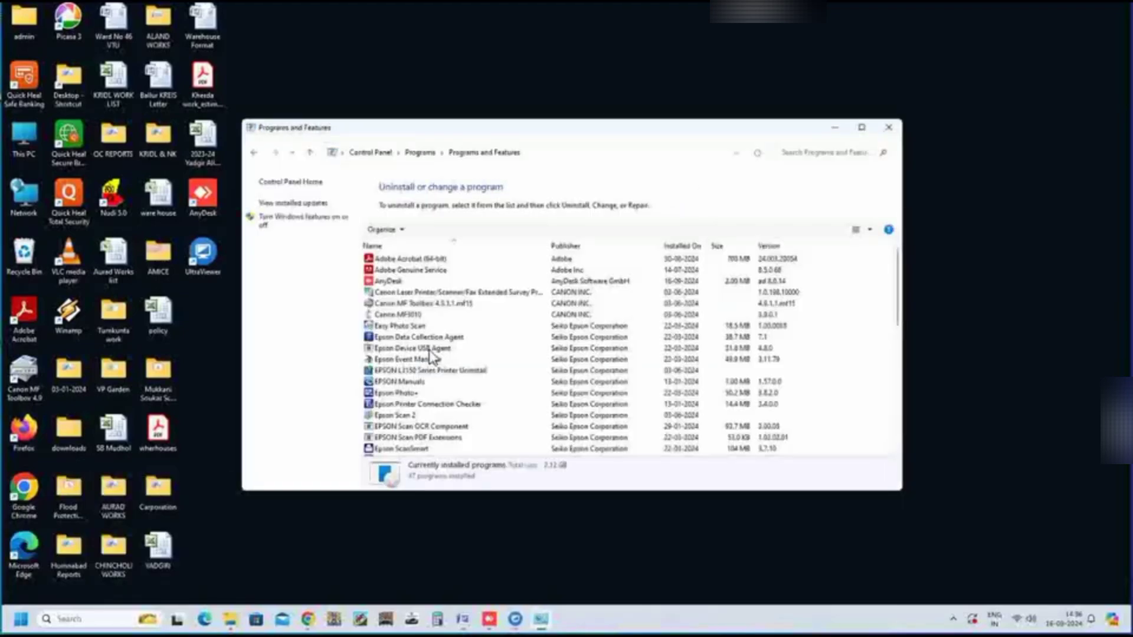
pyautogui.click(429, 350)
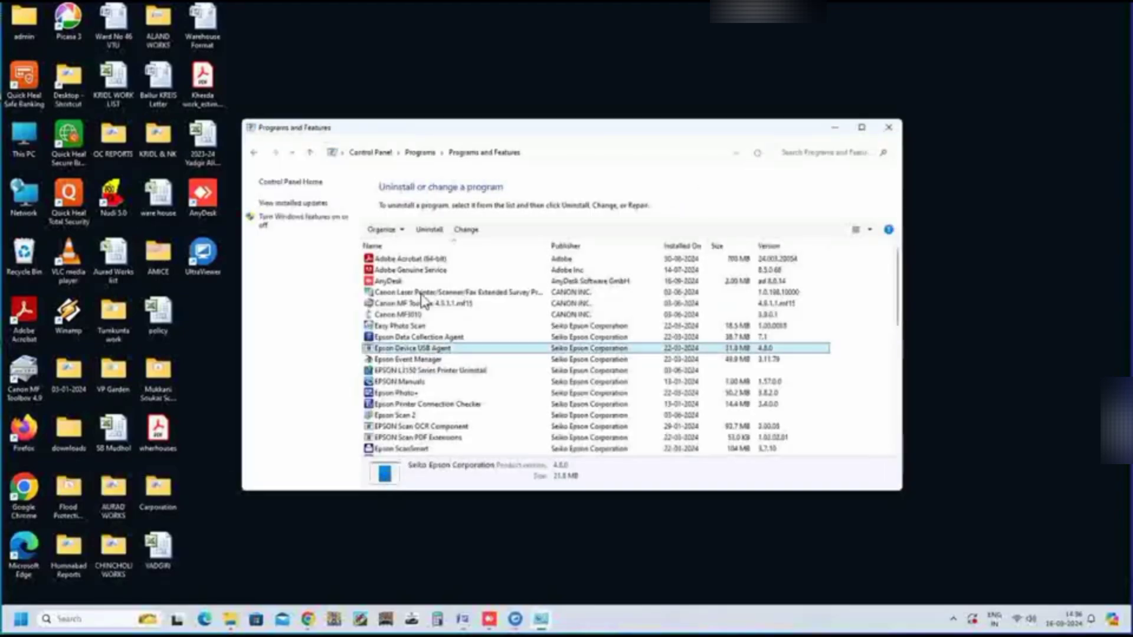
pyautogui.doubleClick(426, 260)
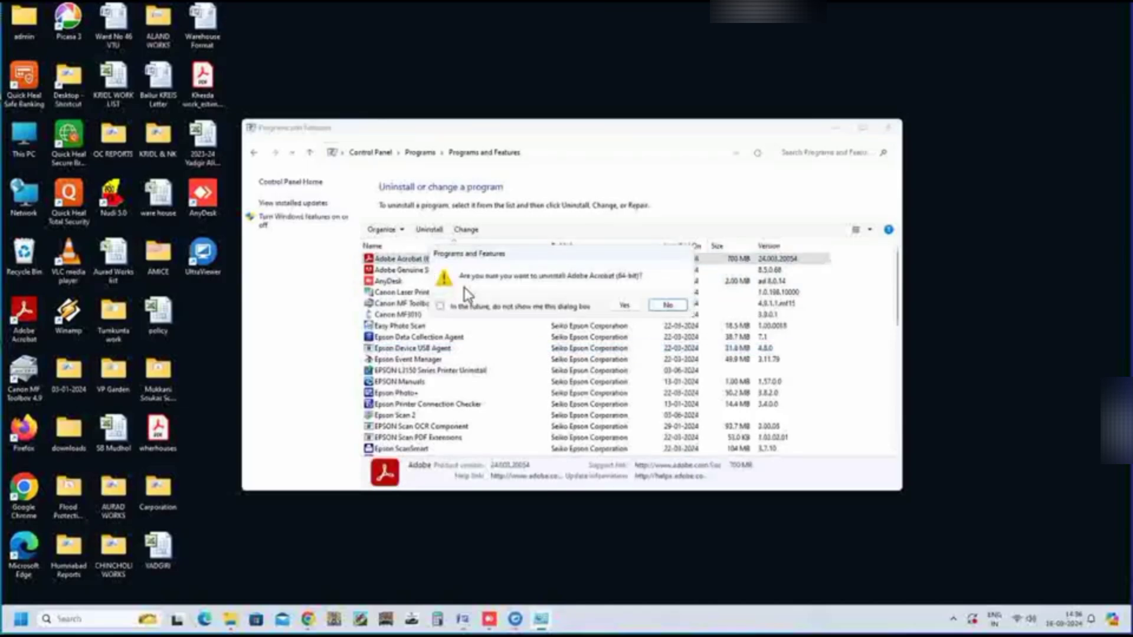
pyautogui.click(624, 305)
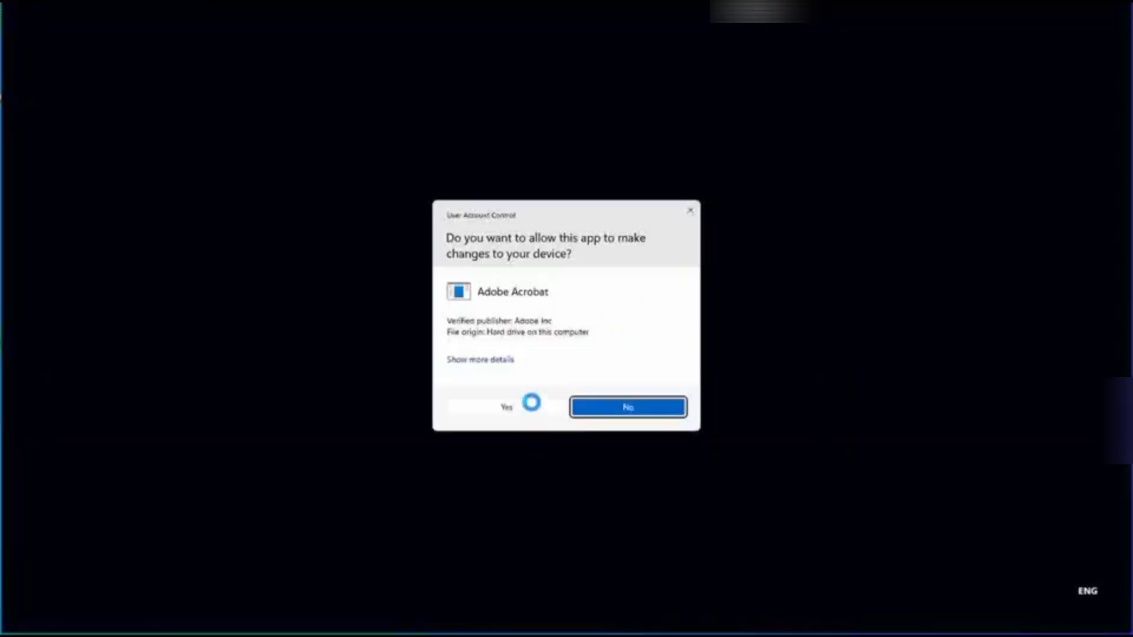
# Step: Approve the User Account Control prompt to let Adobe Acrobat's removal proceed
pyautogui.click(530, 405)
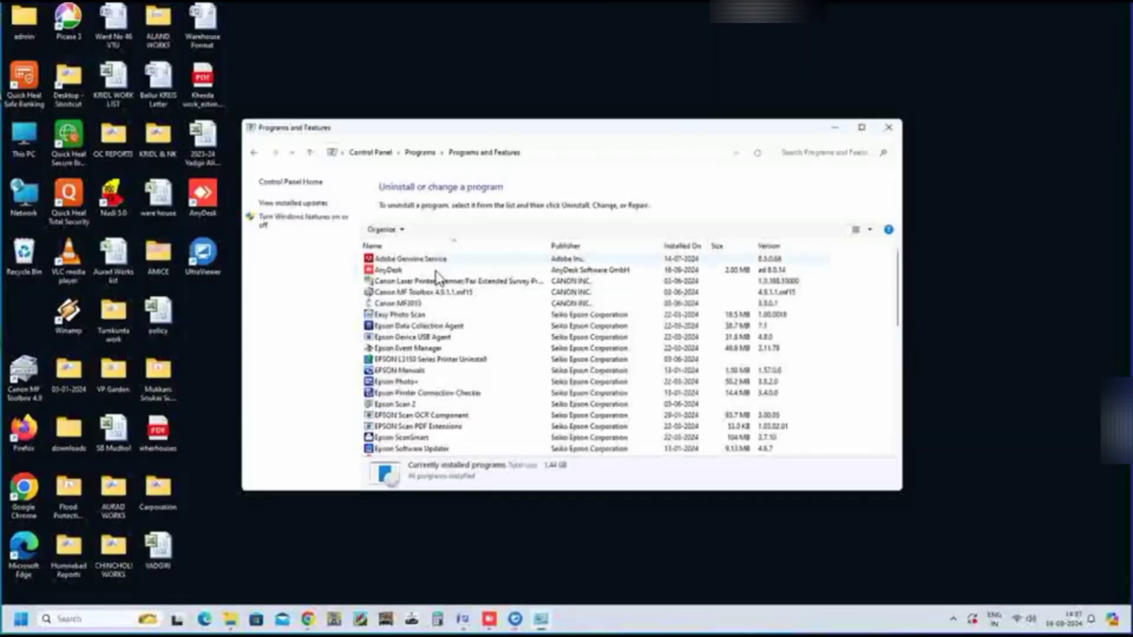
# Step: Uninstall Adobe Genuine Service from Programs and Features and confirm its removal
pyautogui.click(389, 258)
pyautogui.doubleClick(390, 259)
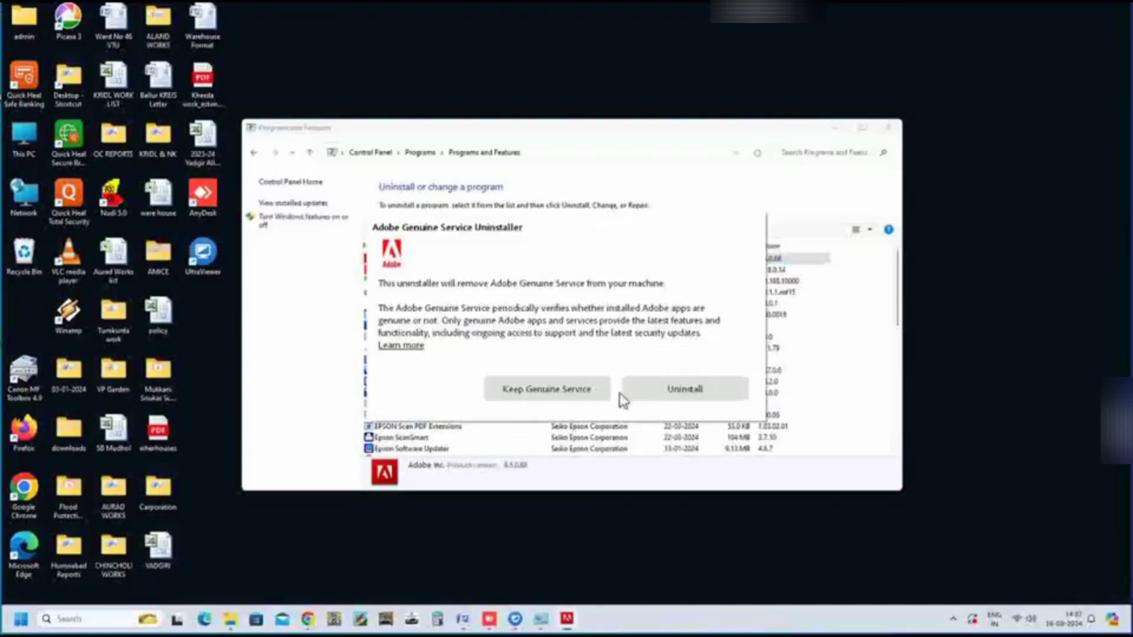
pyautogui.click(668, 398)
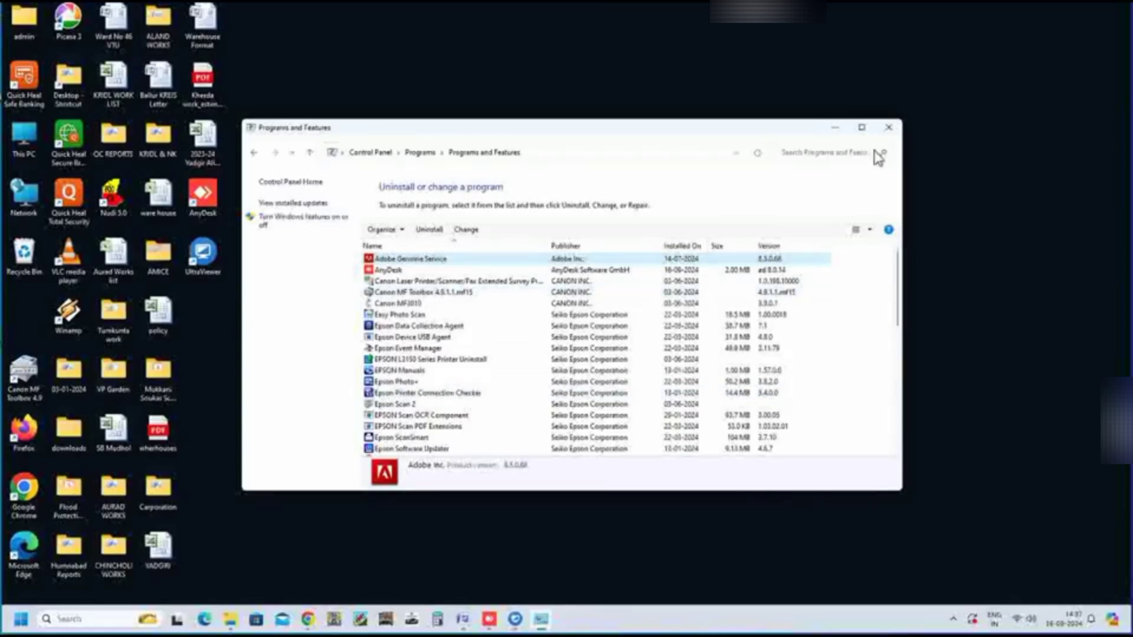
# Step: Close the installed programs list and refresh the desktop
pyautogui.click(887, 127)
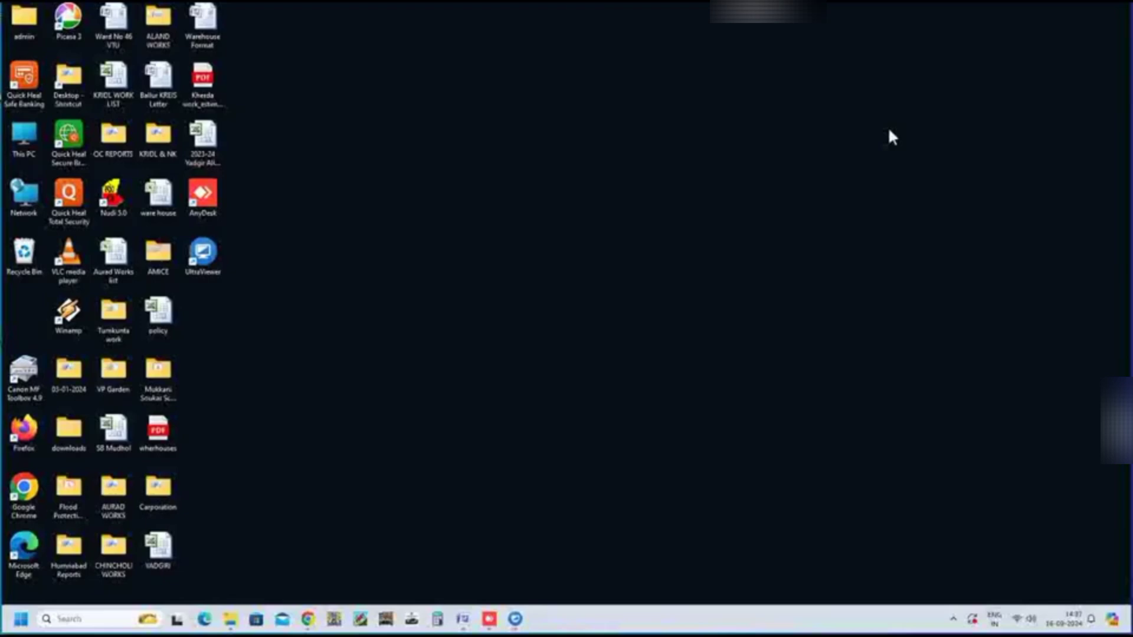
pyautogui.rightClick(512, 186)
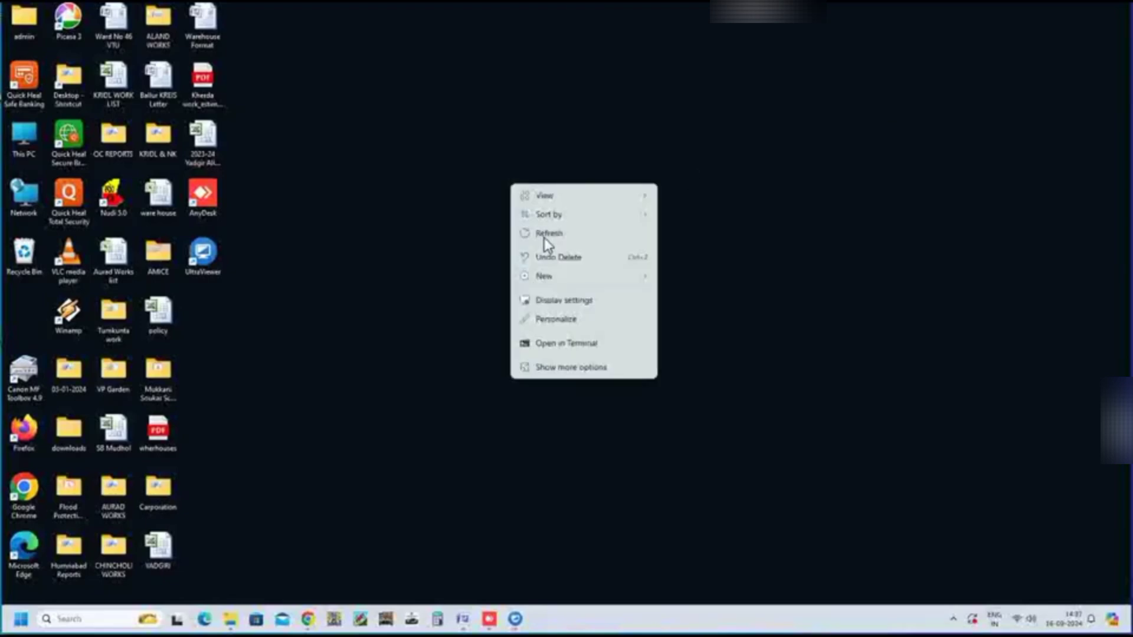
pyautogui.click(544, 238)
# Step: Go to google.com in Chrome and search for 'adobe reader'
pyautogui.click(308, 619)
pyautogui.write('googl')
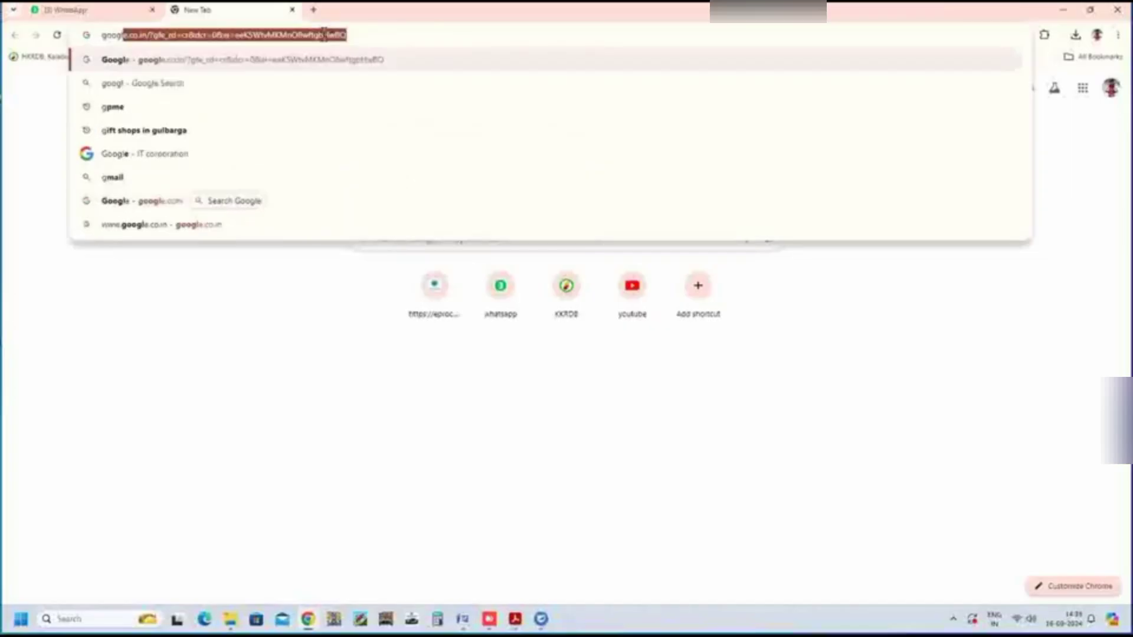
pyautogui.write('e.com')
pyautogui.press('Return')
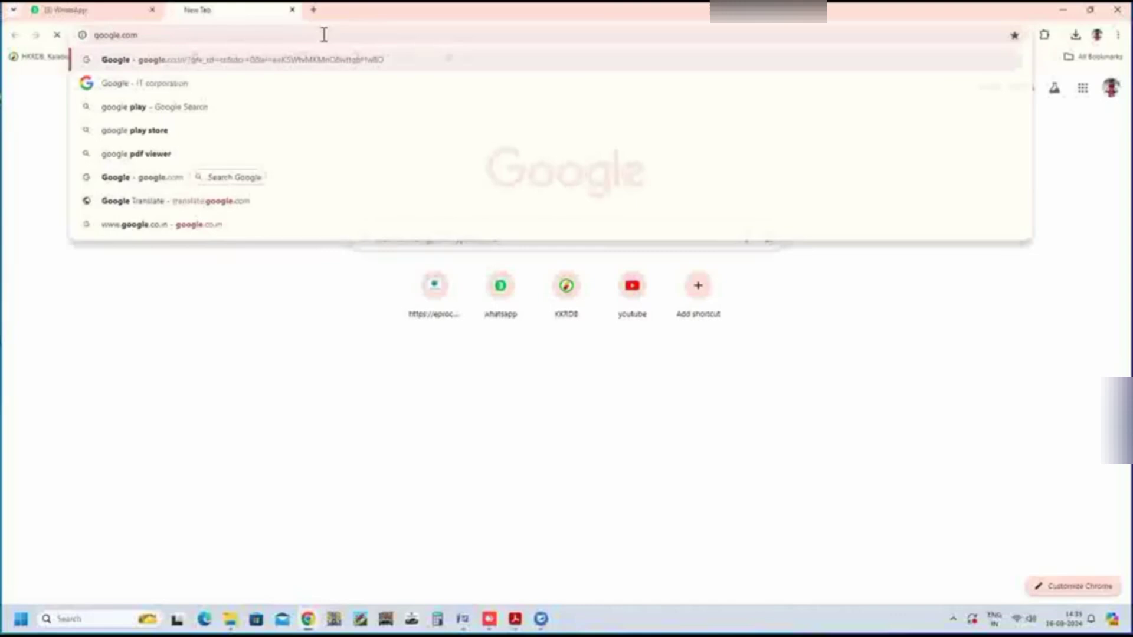
pyautogui.click(454, 317)
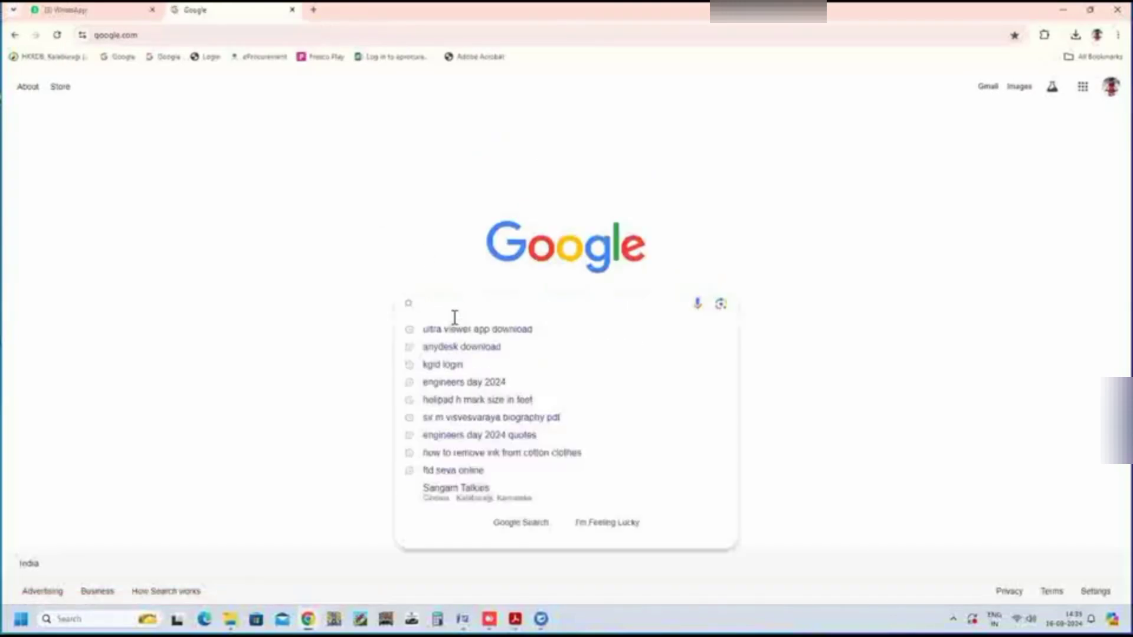
pyautogui.write('adob')
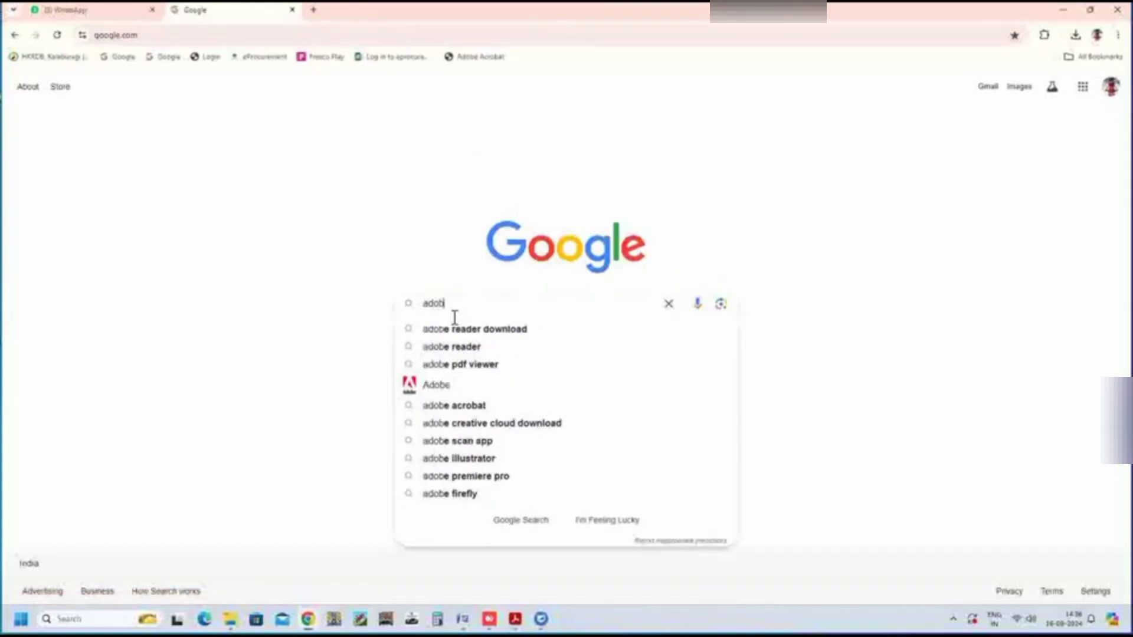
pyautogui.write('reader')
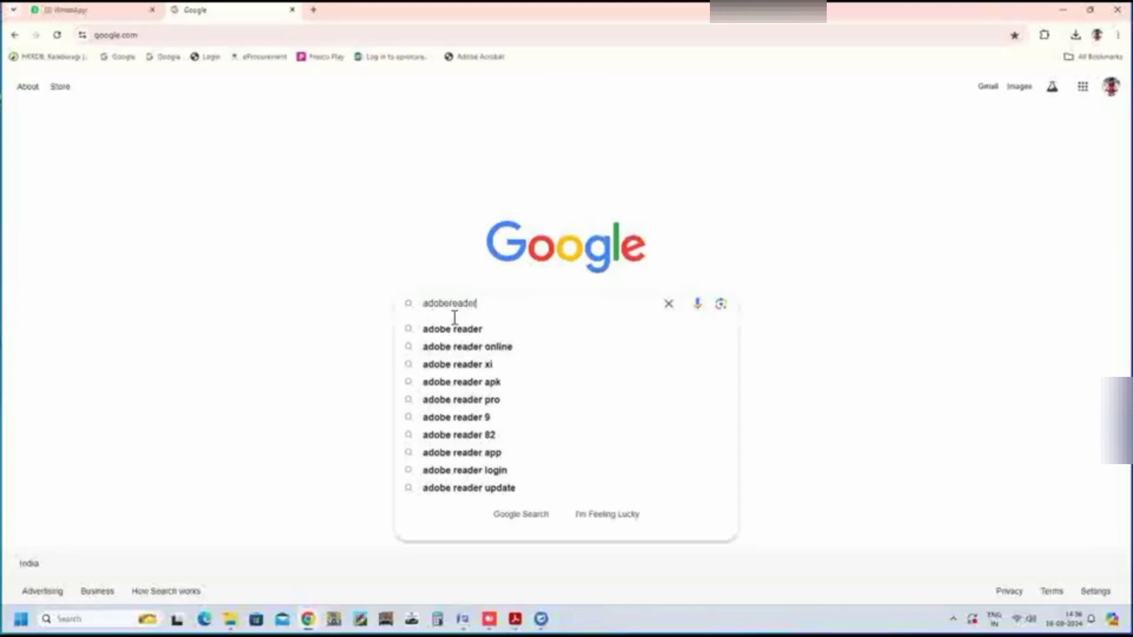
pyautogui.press('Return')
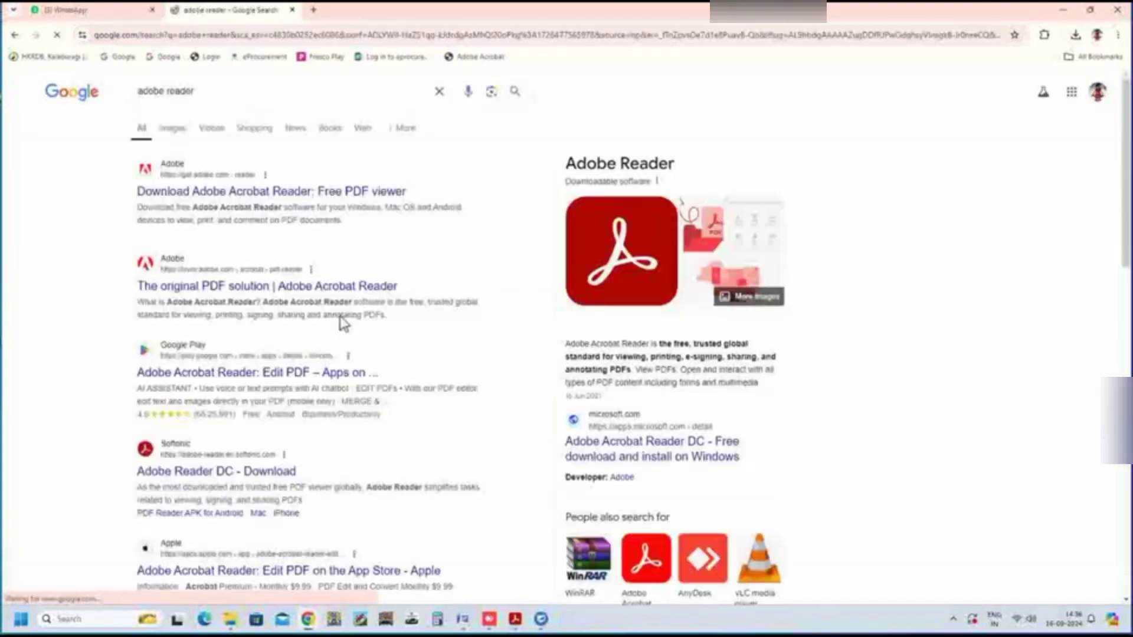
# Step: Download the Reader_en_install.exe installer from get.adobe.com and open the downloads list
pyautogui.click(275, 194)
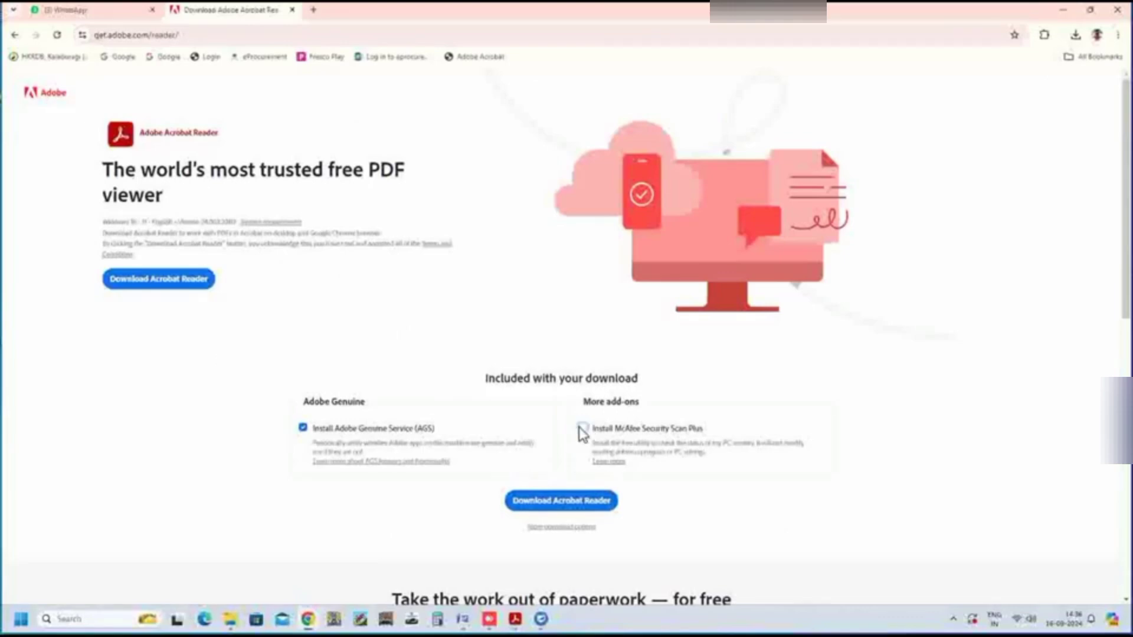
pyautogui.click(194, 285)
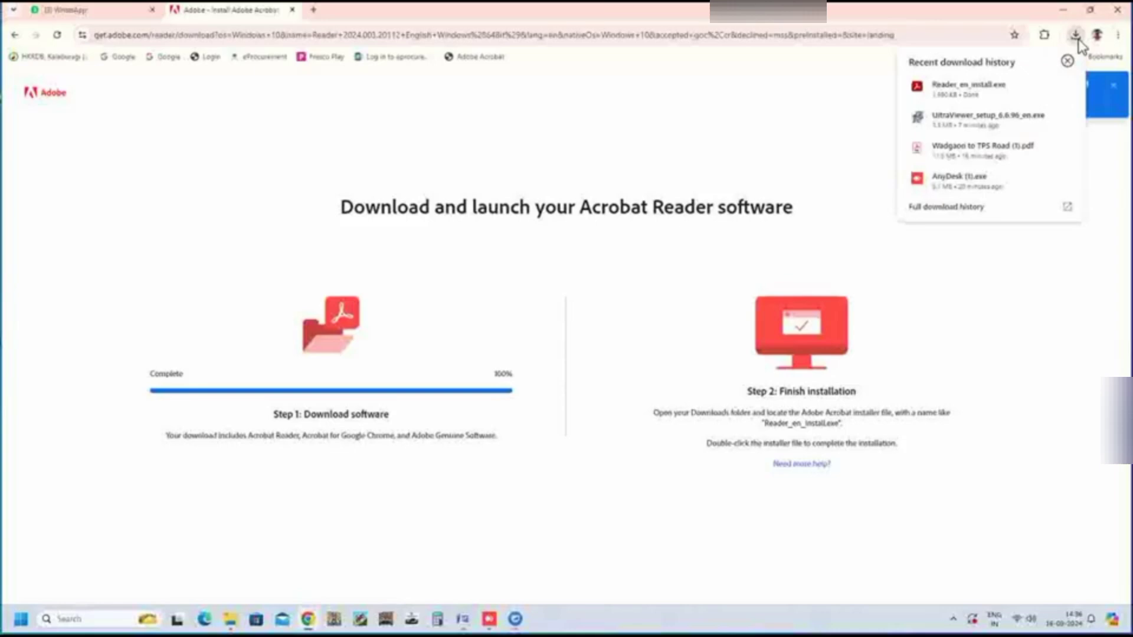
pyautogui.moveTo(968, 88)
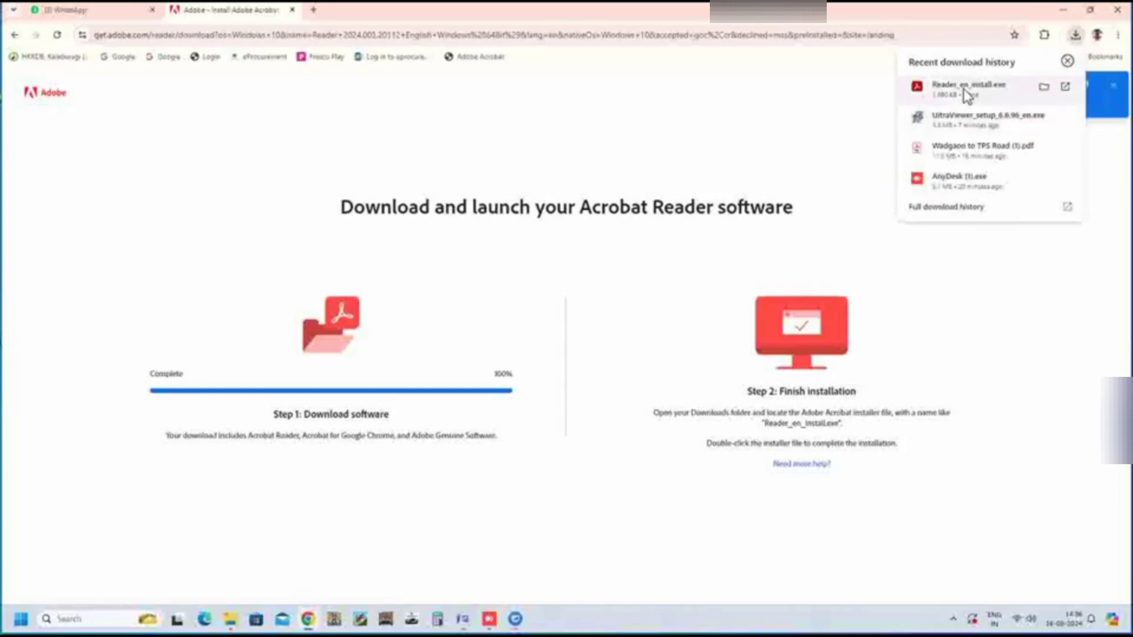
pyautogui.click(966, 96)
# Step: Minimize the browser, refresh the desktop, and run Reader_en_install, approving the UAC prompt
pyautogui.click(1066, 13)
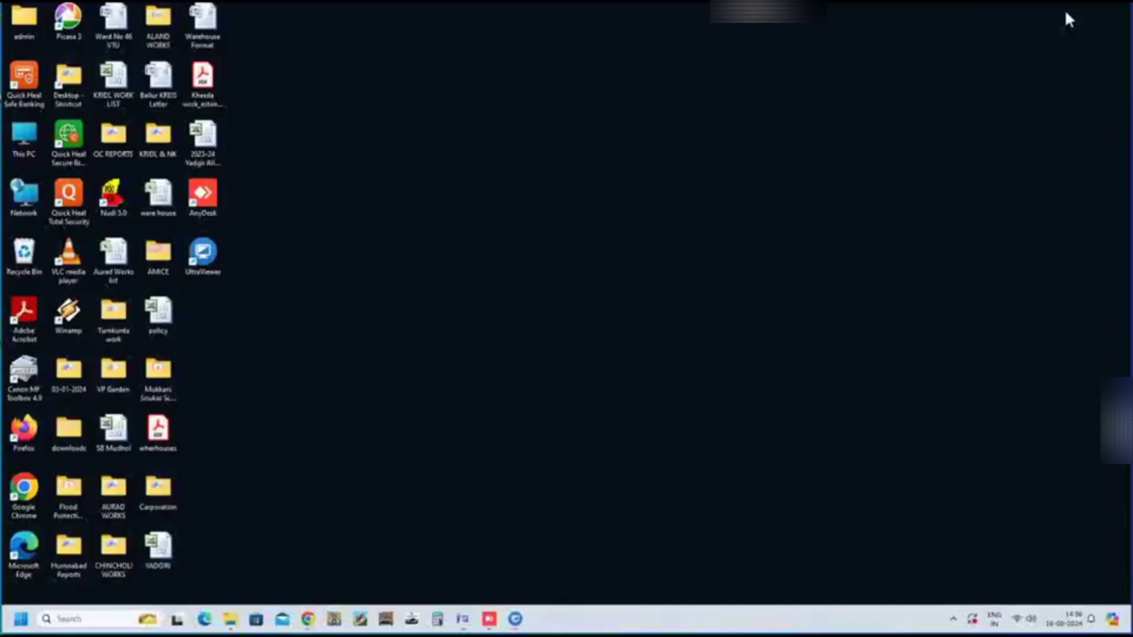
pyautogui.rightClick(571, 161)
pyautogui.click(609, 214)
pyautogui.doubleClick(177, 129)
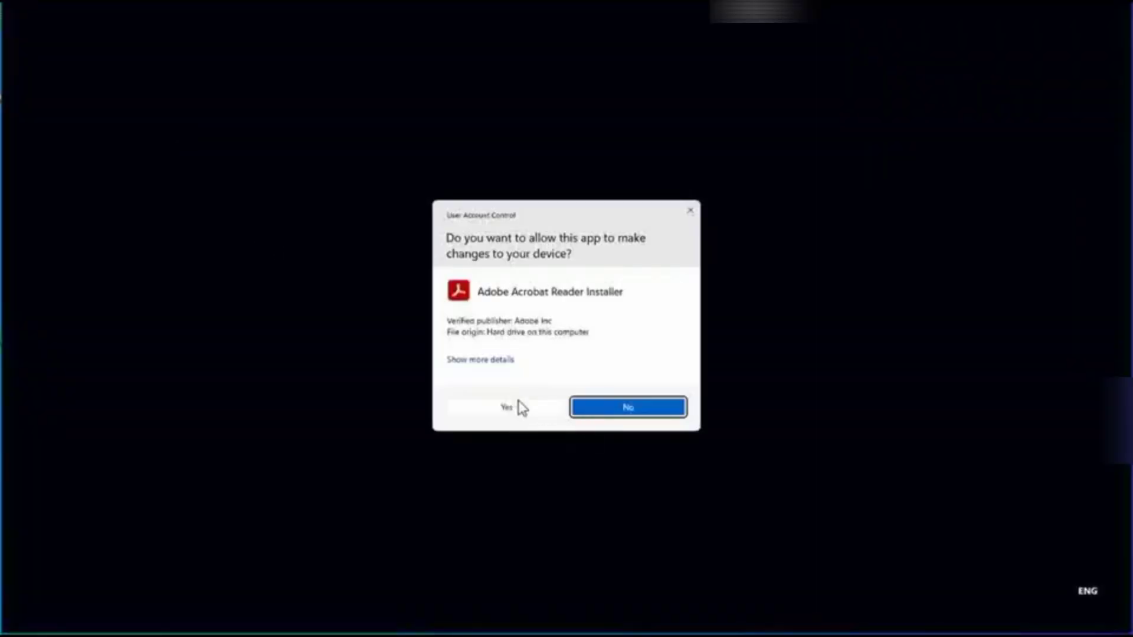
pyautogui.click(519, 406)
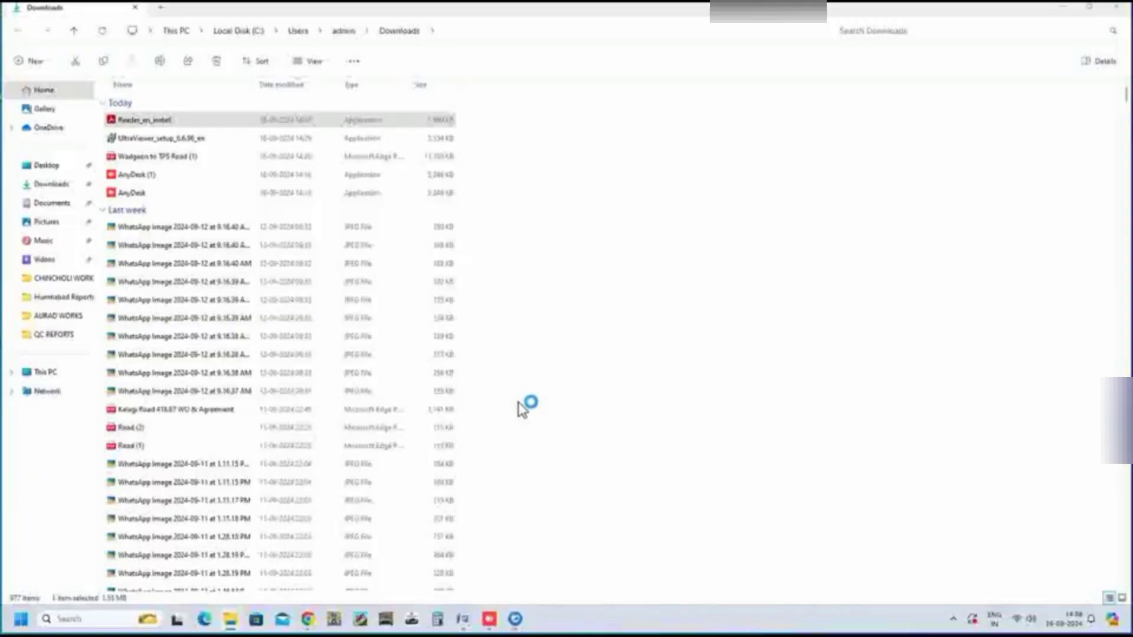
# Step: Clear the Downloads window and browser, then finish the completed Acrobat Reader installation
pyautogui.click(1114, 11)
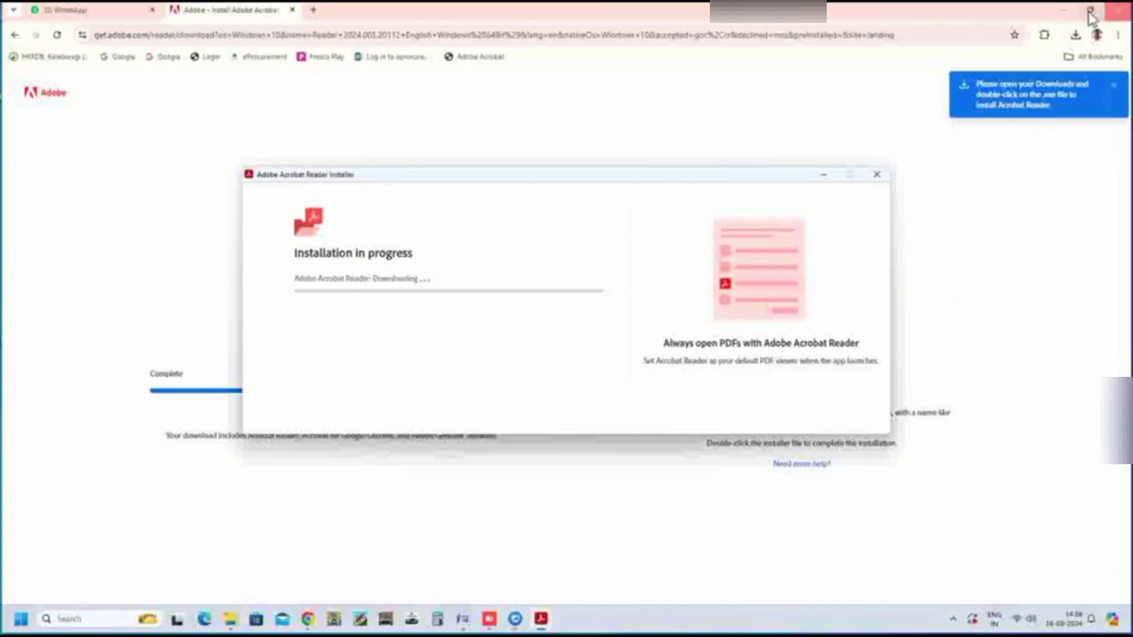
pyautogui.click(1064, 18)
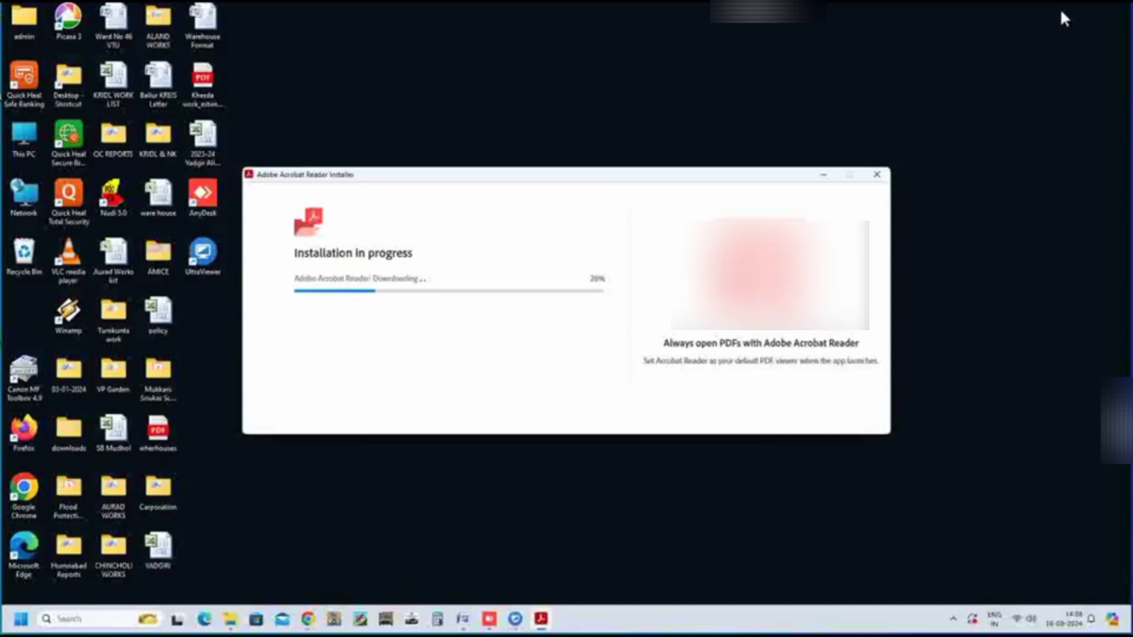
pyautogui.click(901, 127)
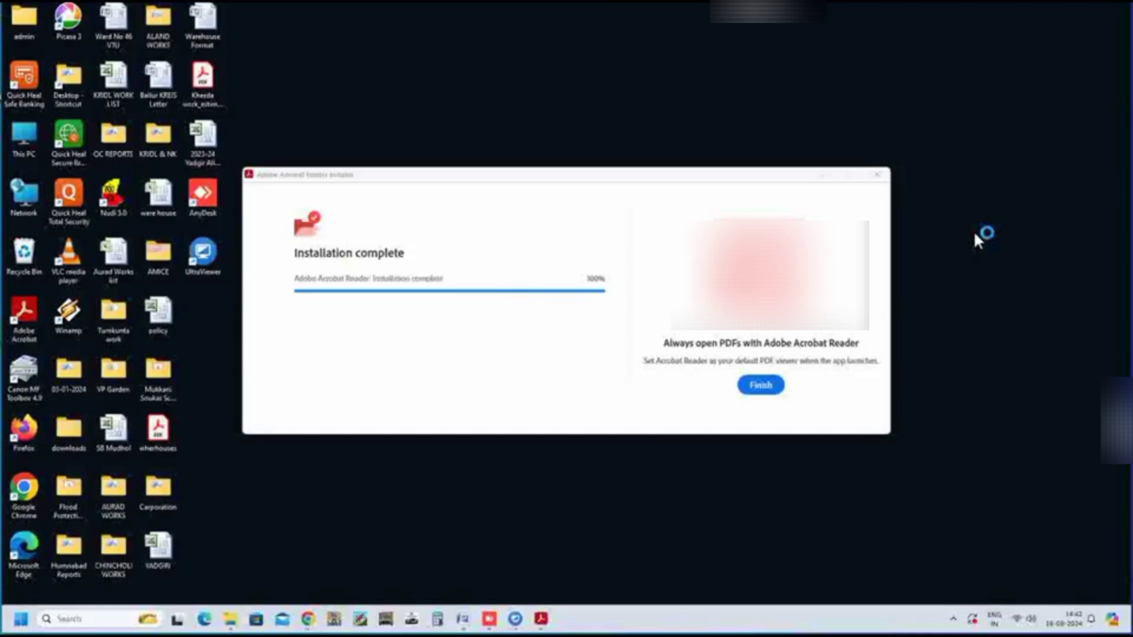
pyautogui.click(779, 398)
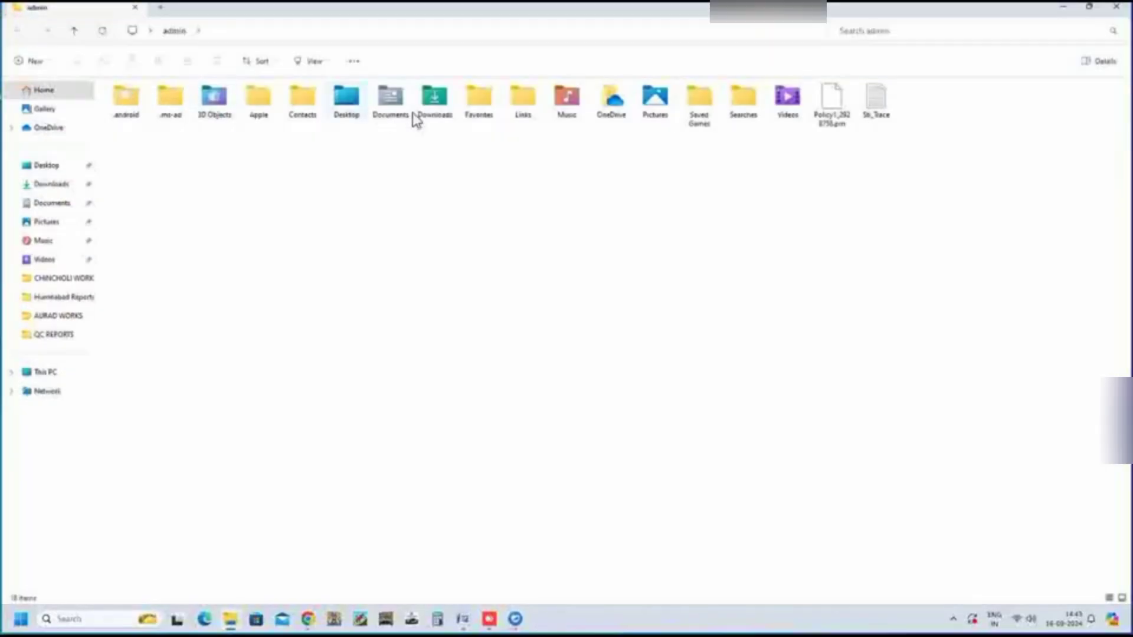
# Step: Open Road (1).pdf from the Downloads folder in Acrobat Reader
pyautogui.doubleClick(425, 115)
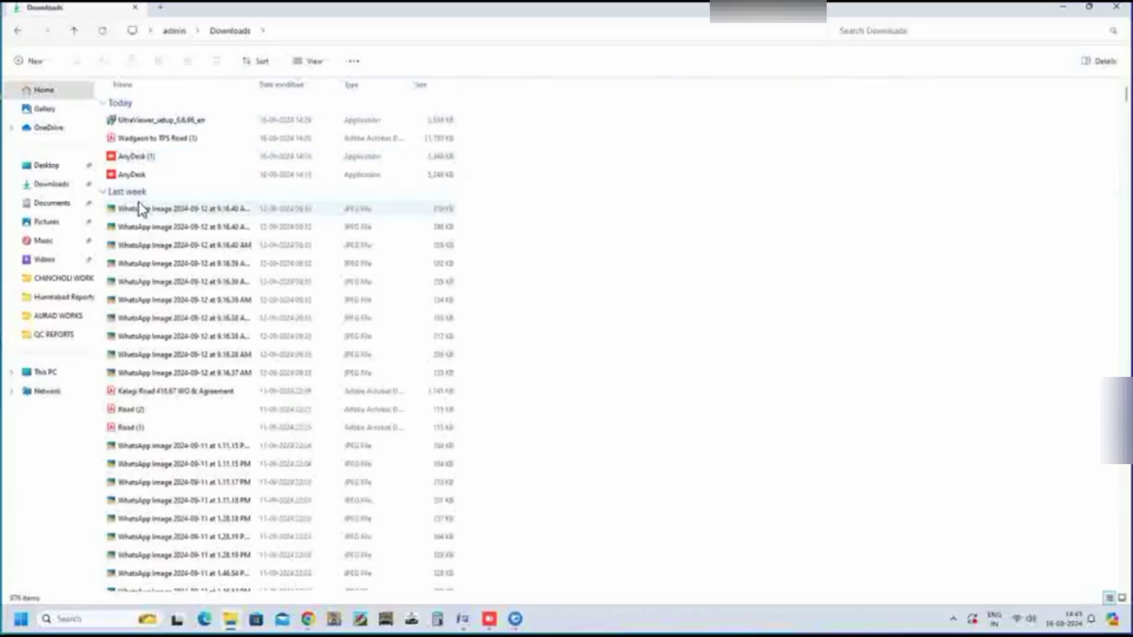
pyautogui.doubleClick(150, 429)
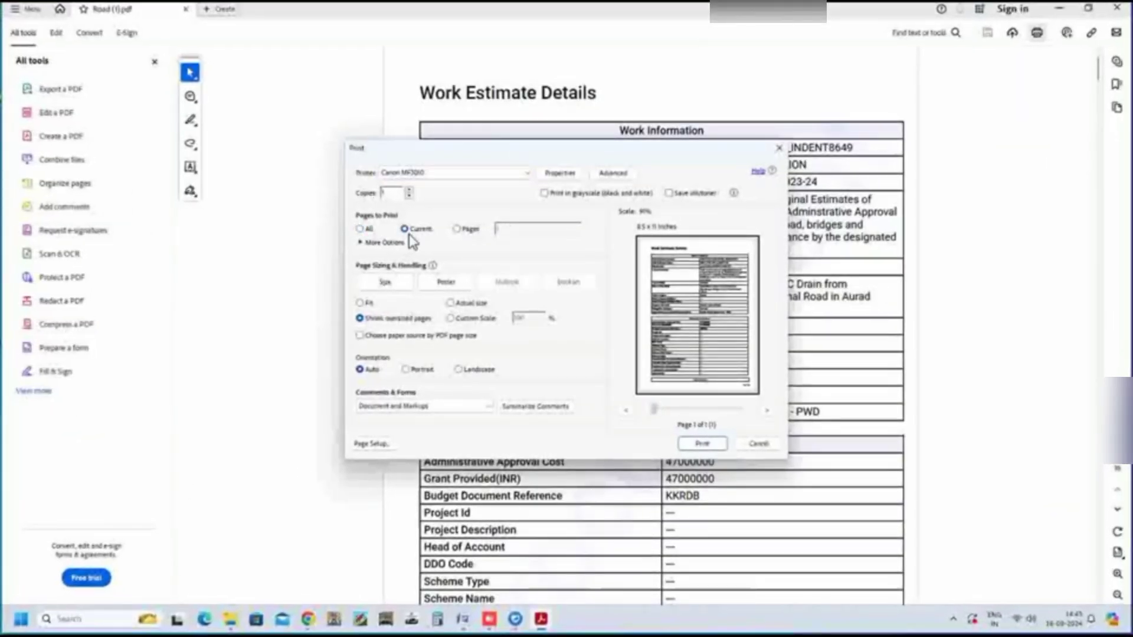
# Step: Print the Road (1) PDF with the current printer settings
pyautogui.click(707, 443)
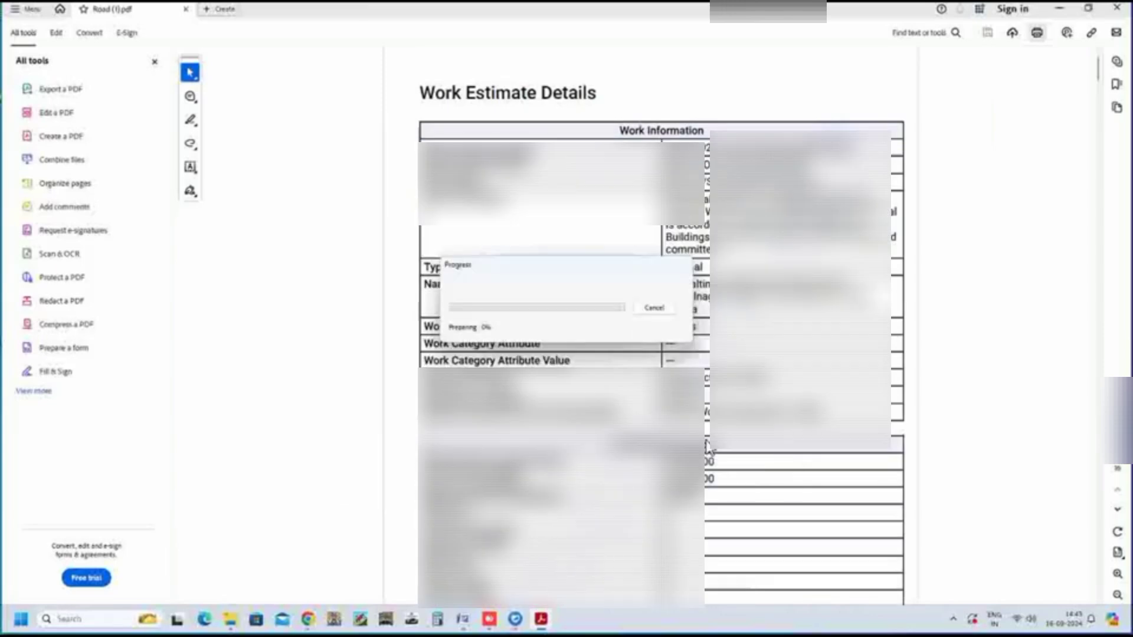